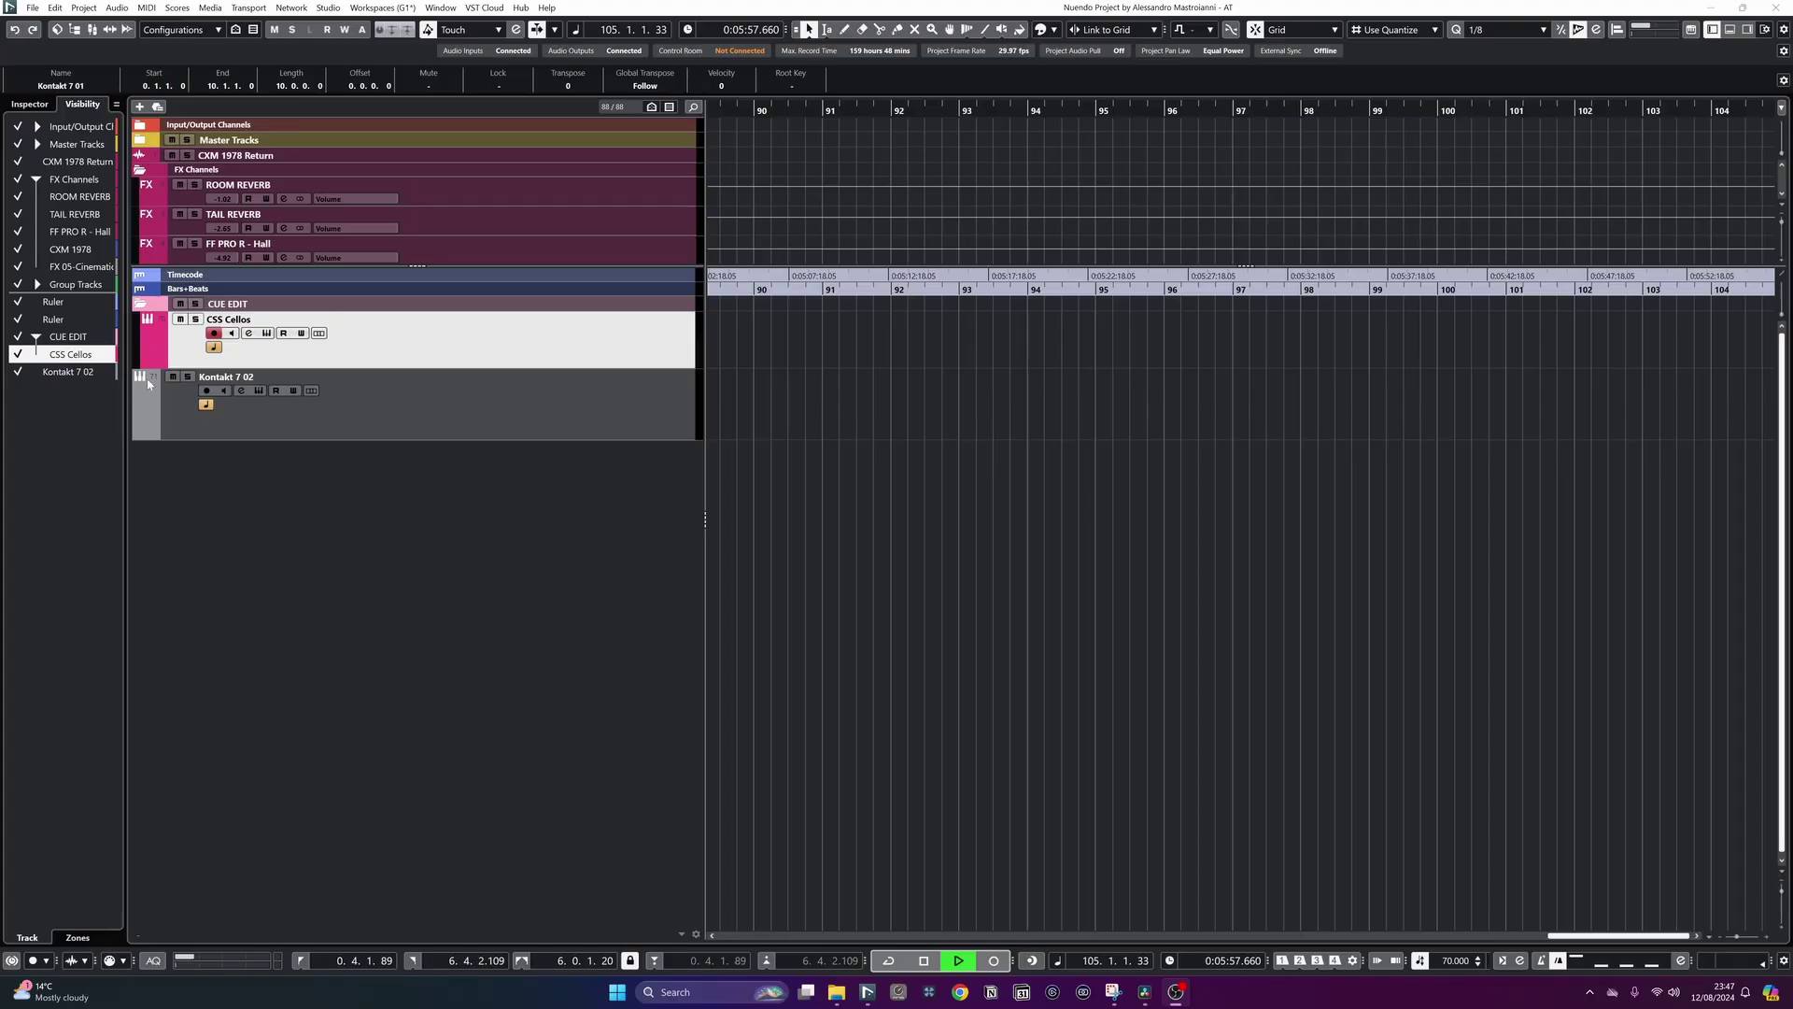
- Load the Transformer into MIDI insert slot 1 of the CSS Cellos track and reposition its editor
left_click(19, 108)
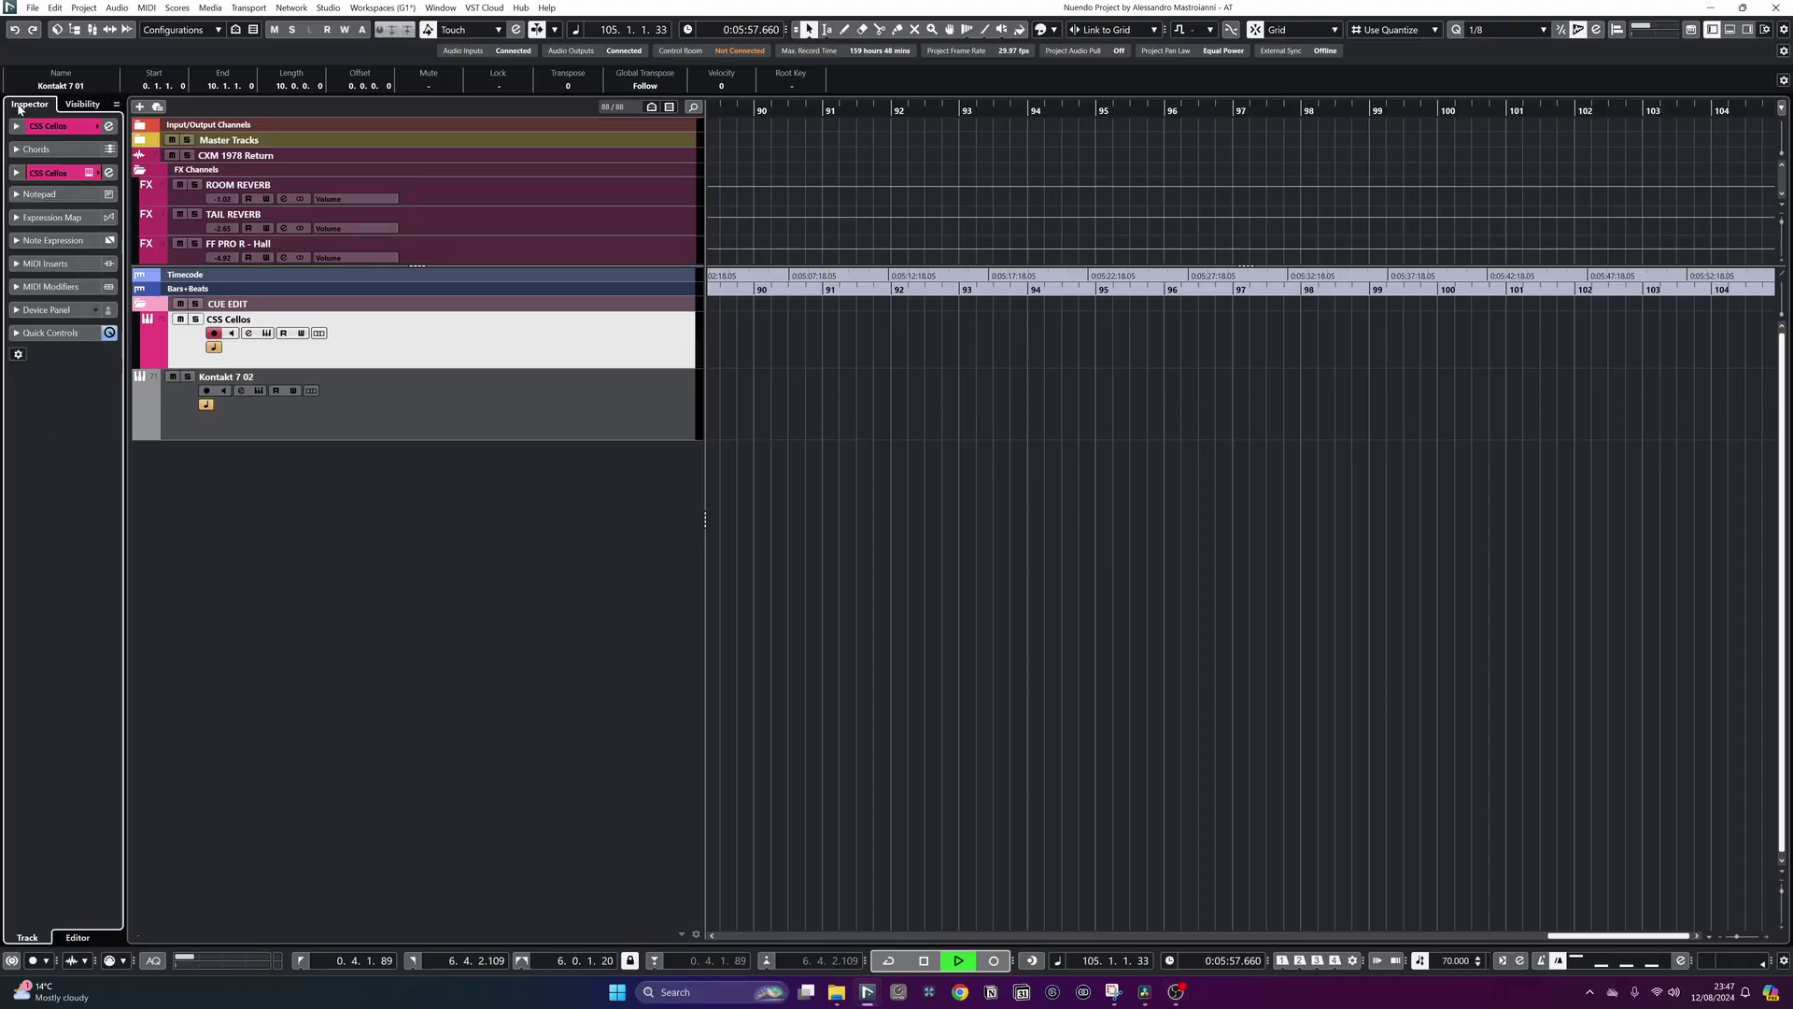
left_click(19, 265)
left_click(33, 293)
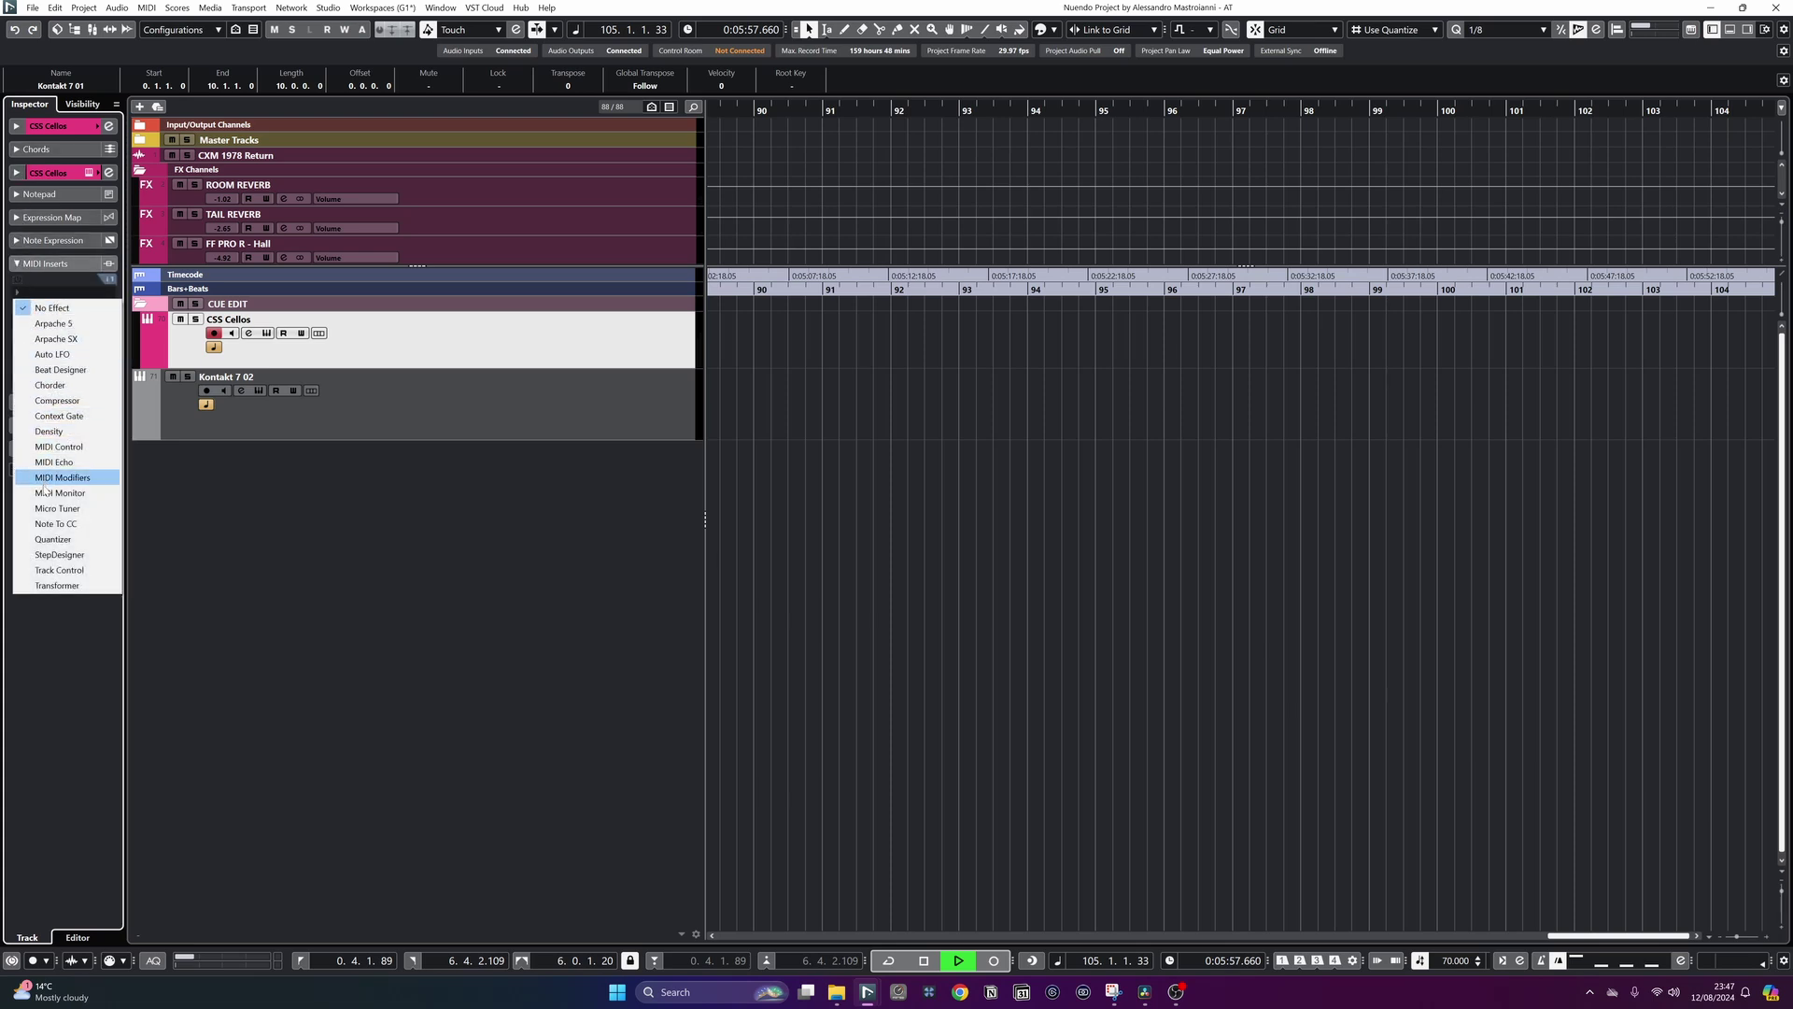
left_click(56, 585)
left_click_drag(1080, 462, 737, 279)
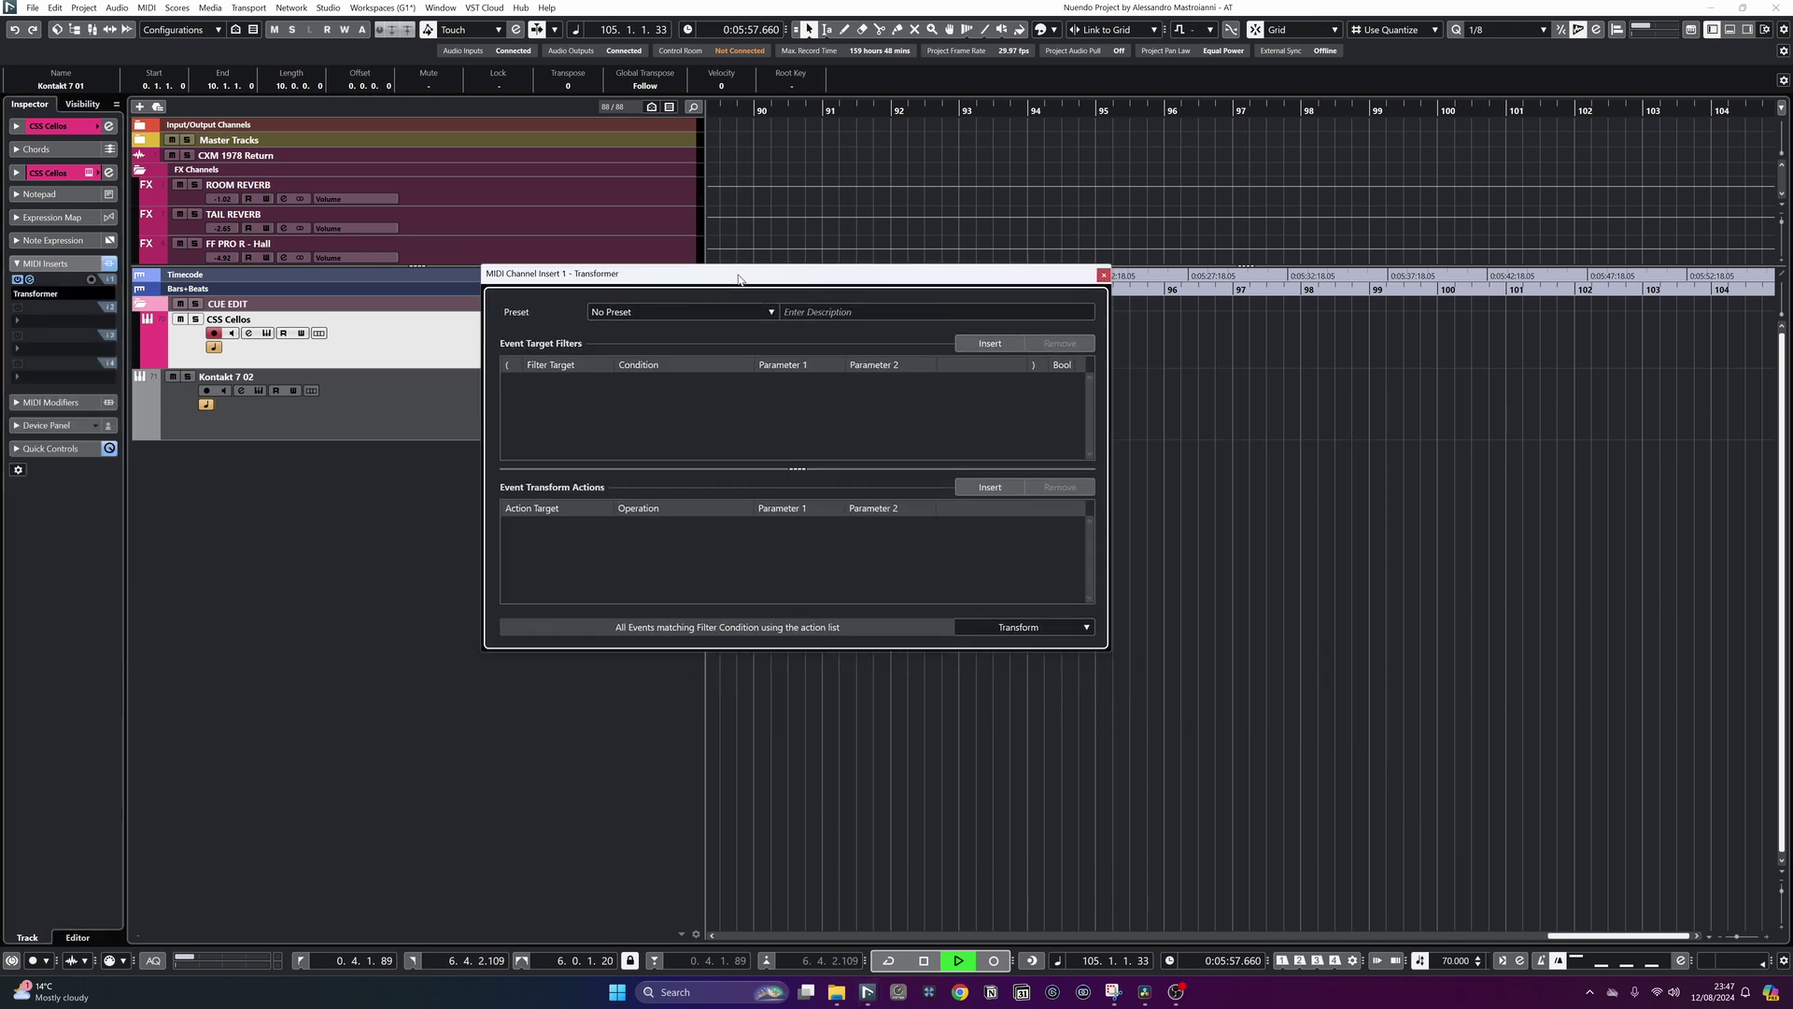
- Put MIDI Monitor into MIDI insert slot 2 and shift the Transformer editor right
left_click(73, 317)
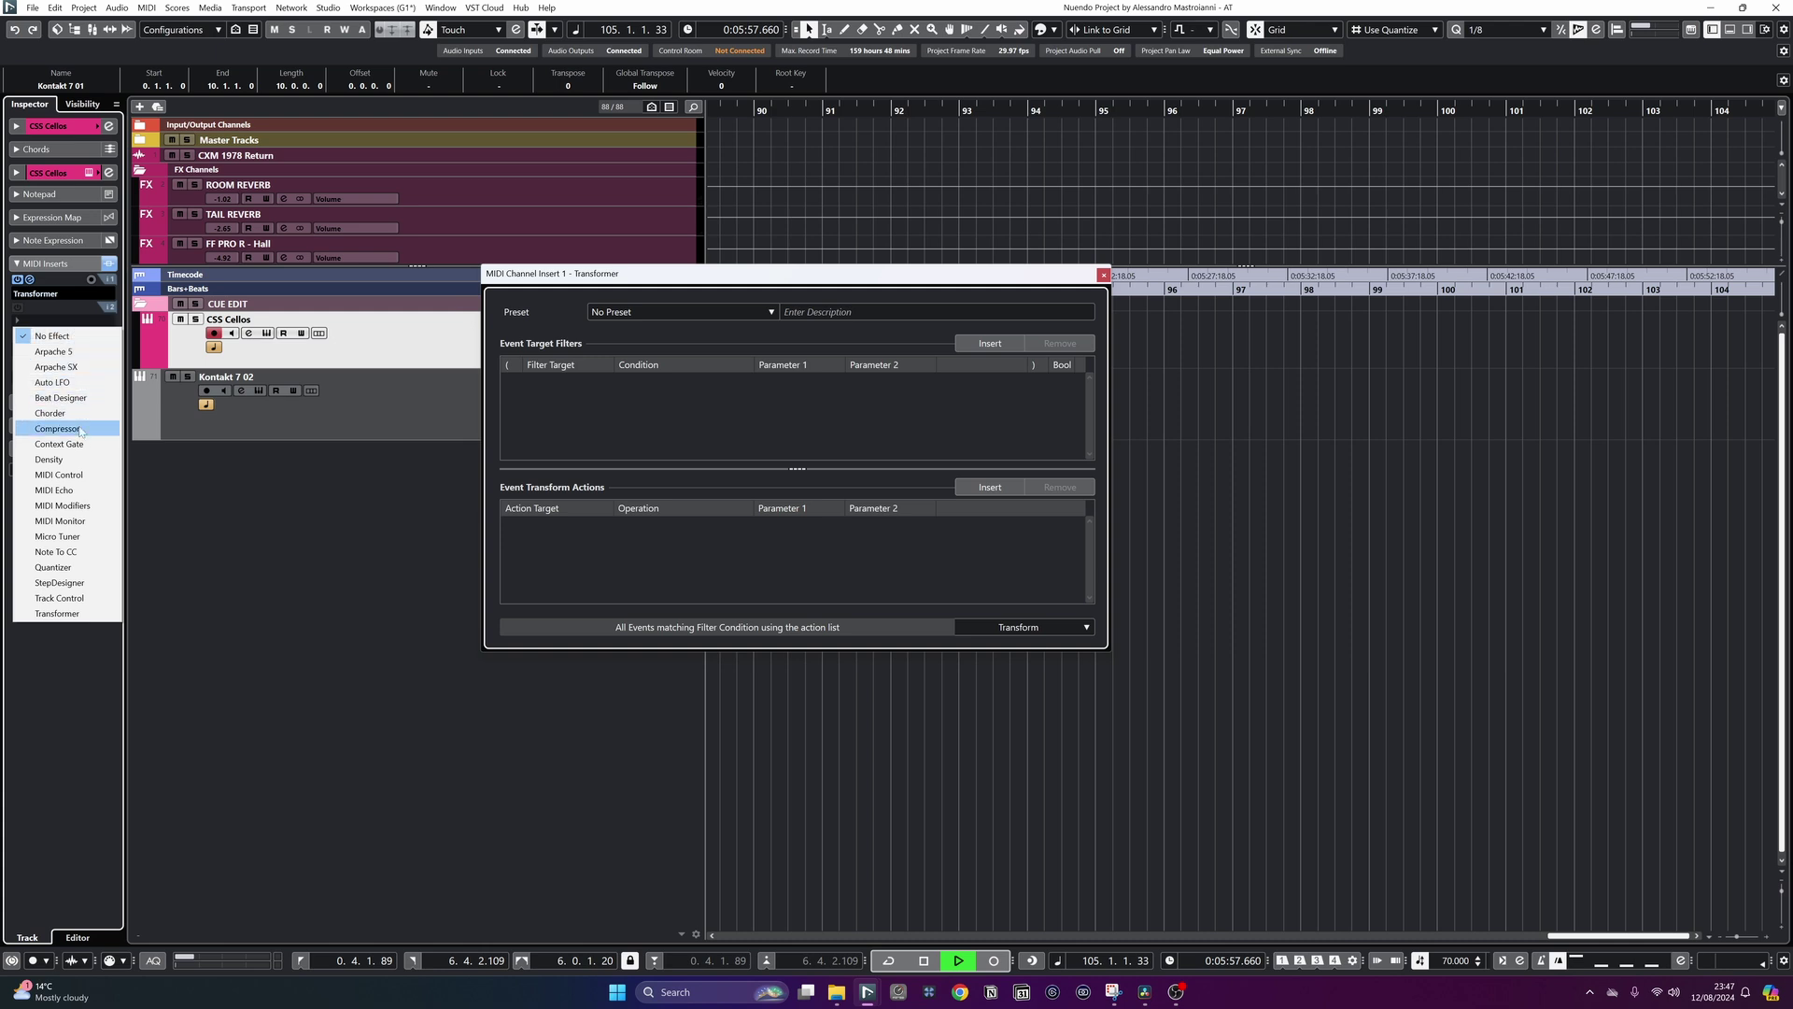
left_click(78, 522)
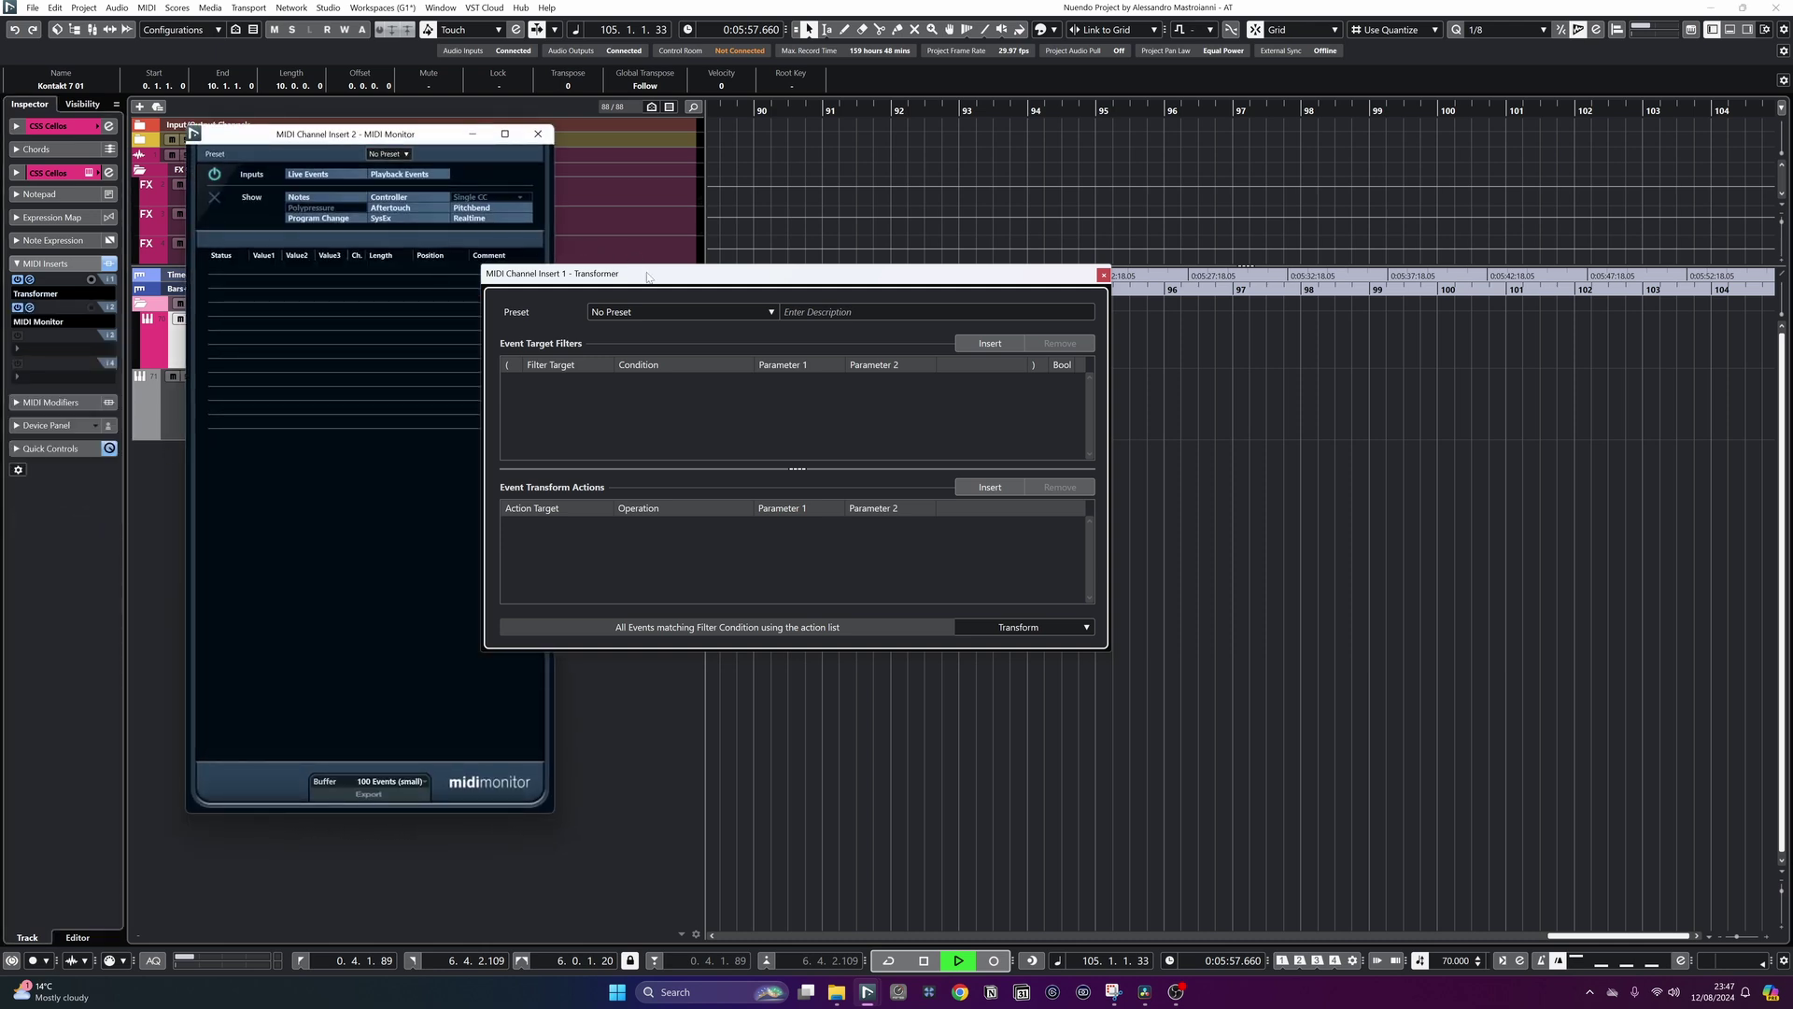
left_click_drag(654, 282, 804, 285)
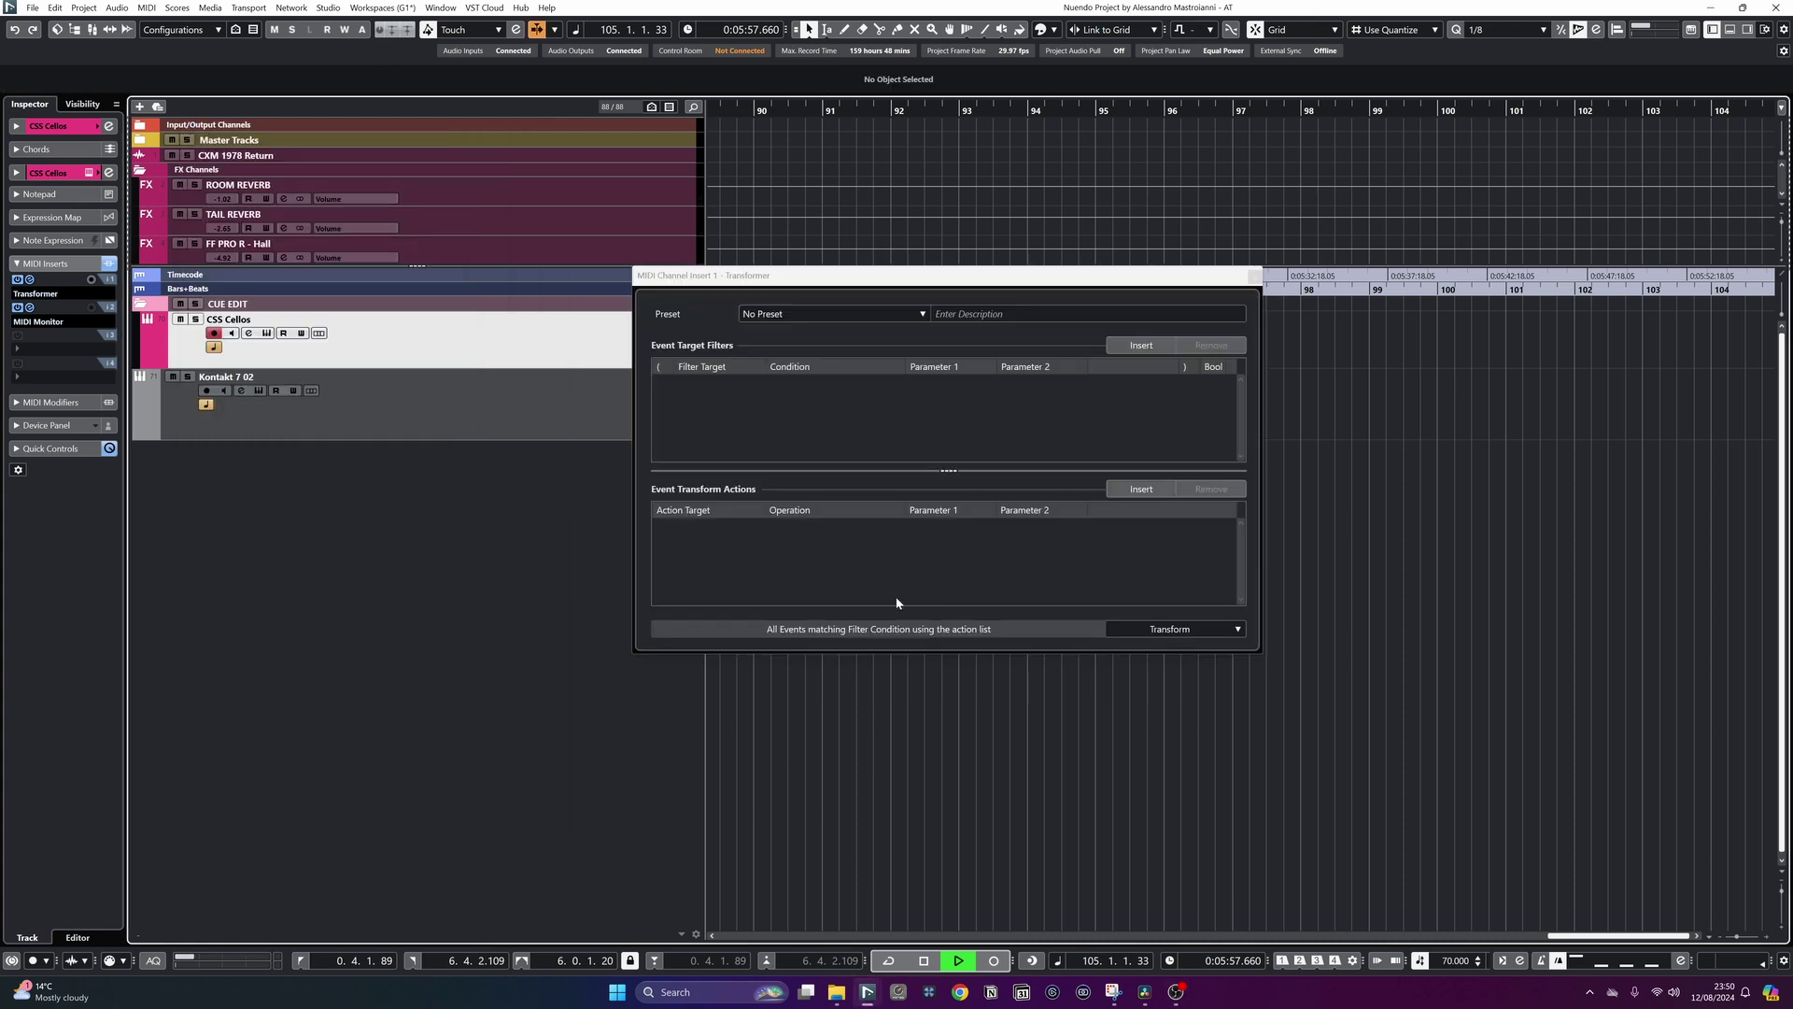
- Add filter conditions Type Is Equal Controller and controller number equal CC 1, plus an empty action row
left_click(1141, 346)
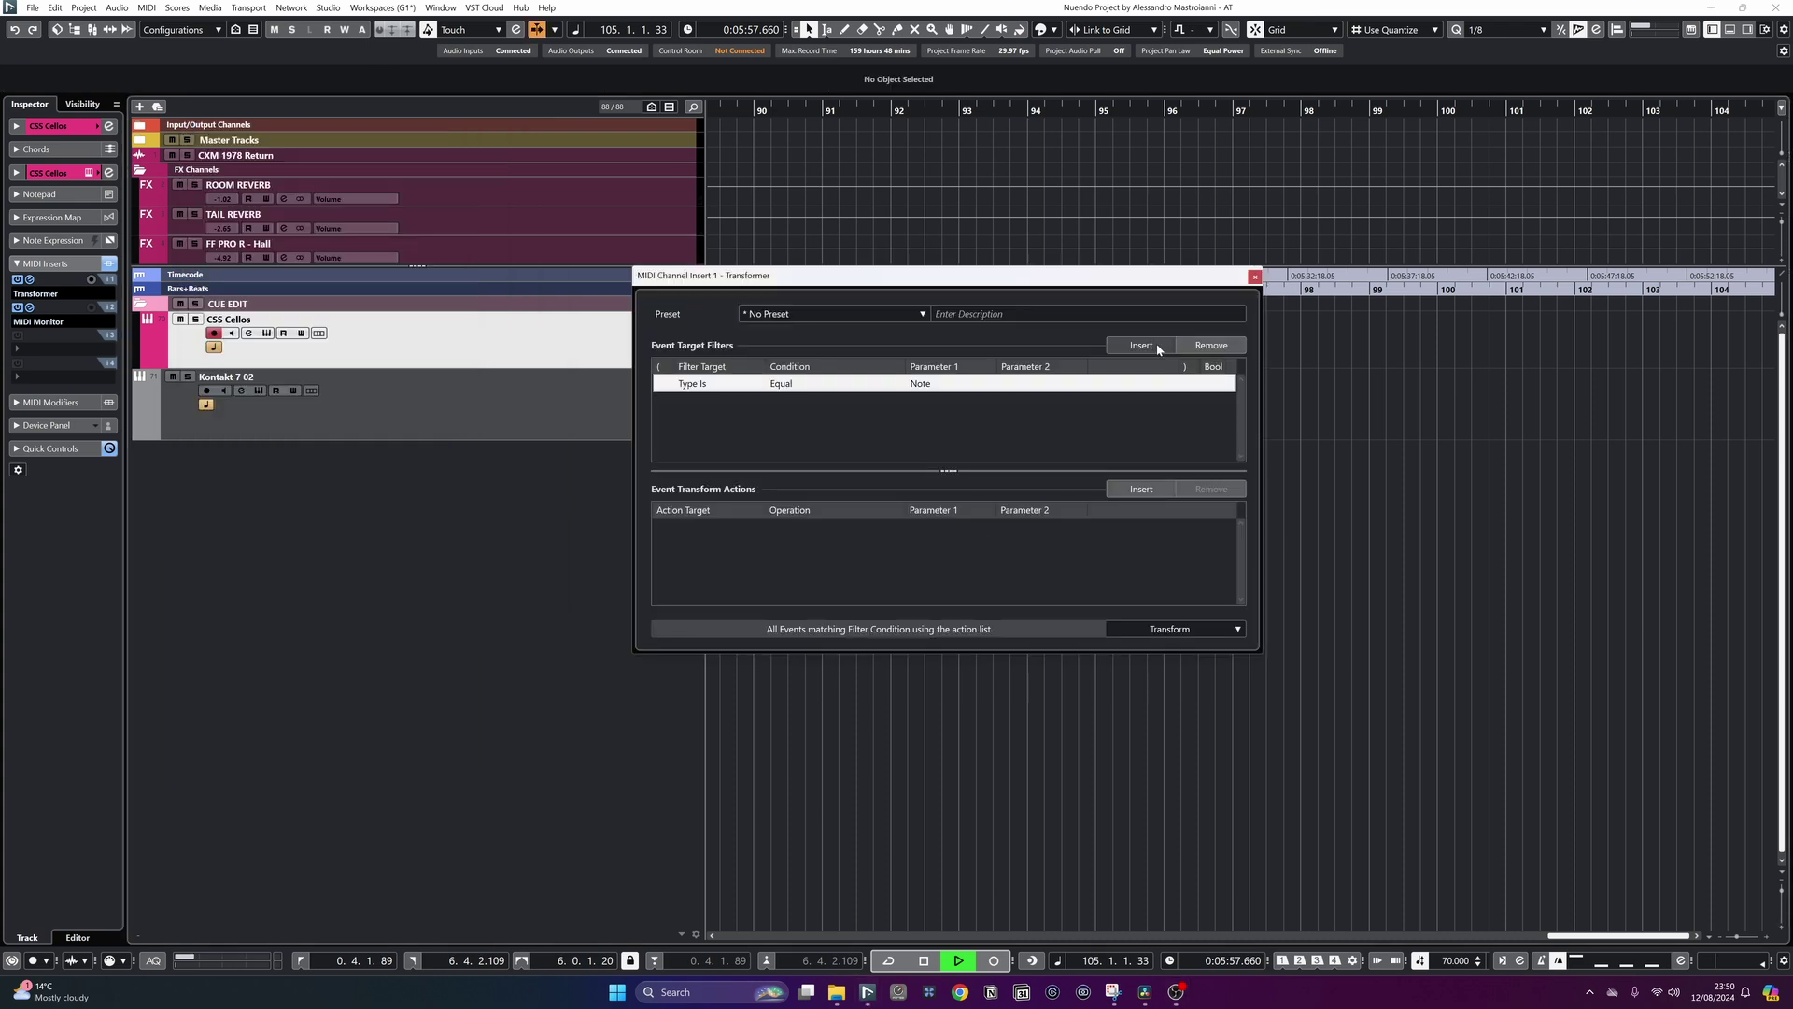
left_click(938, 386)
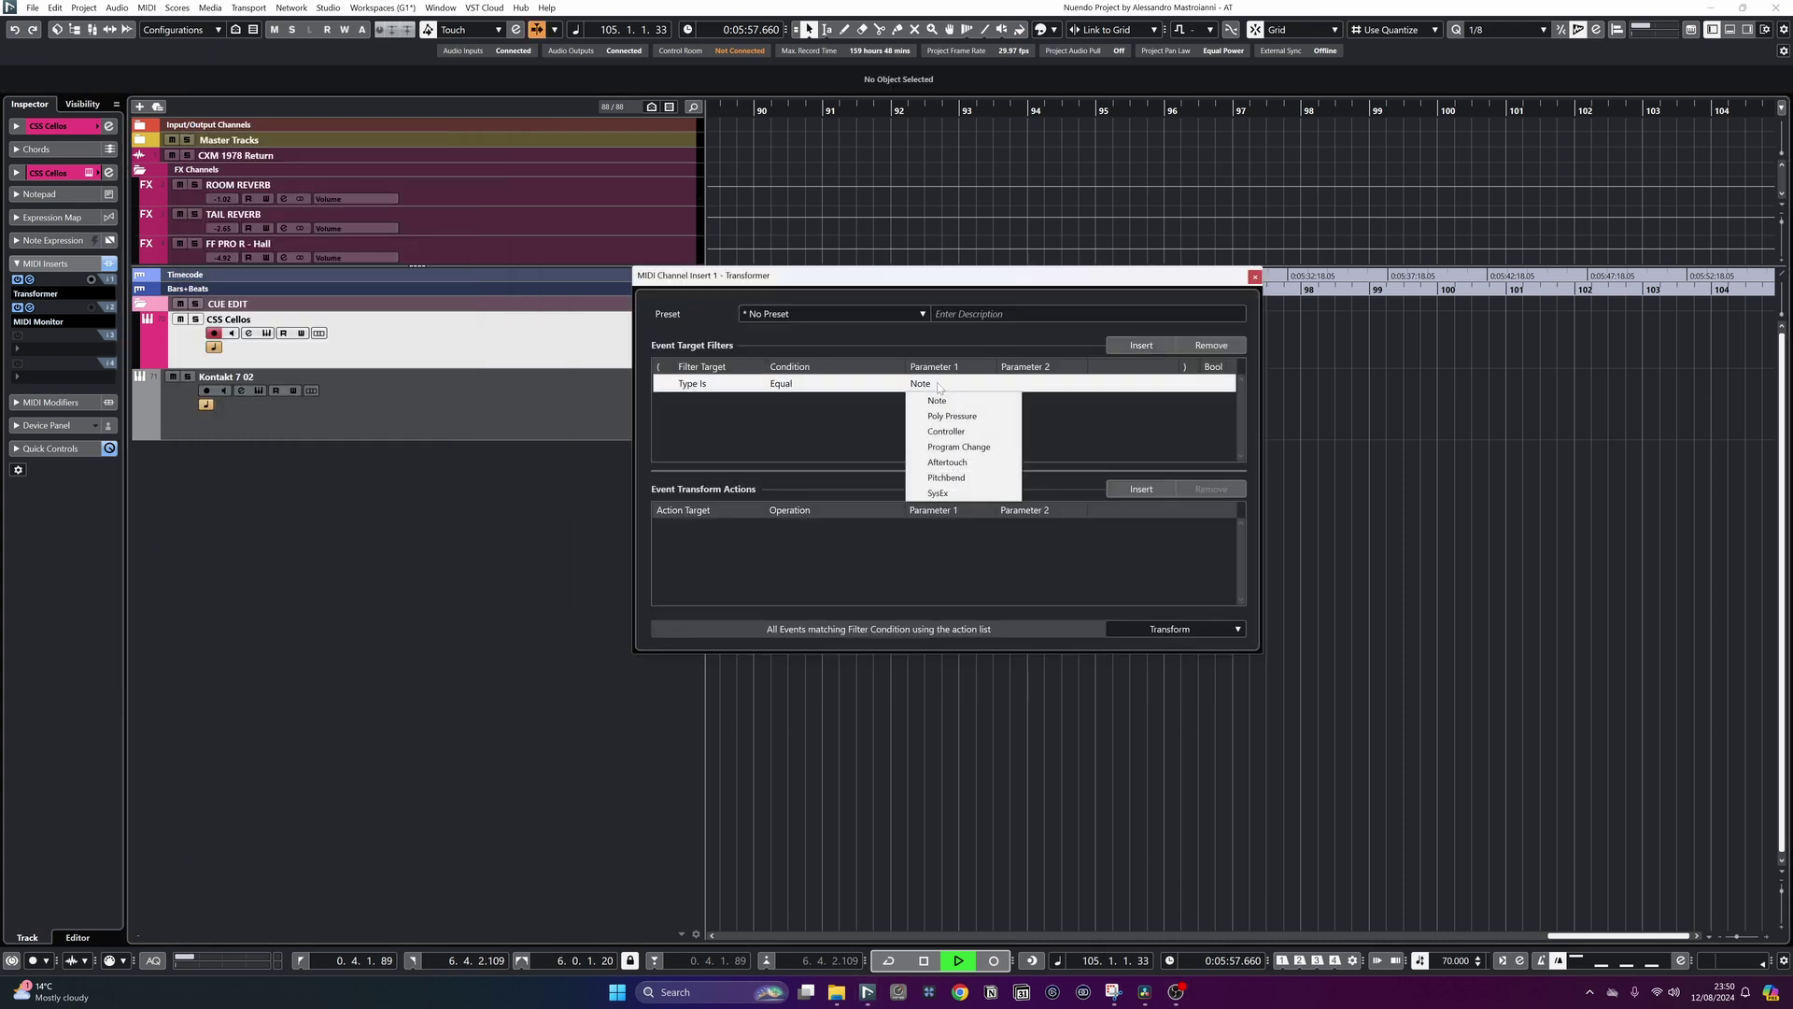
left_click(940, 432)
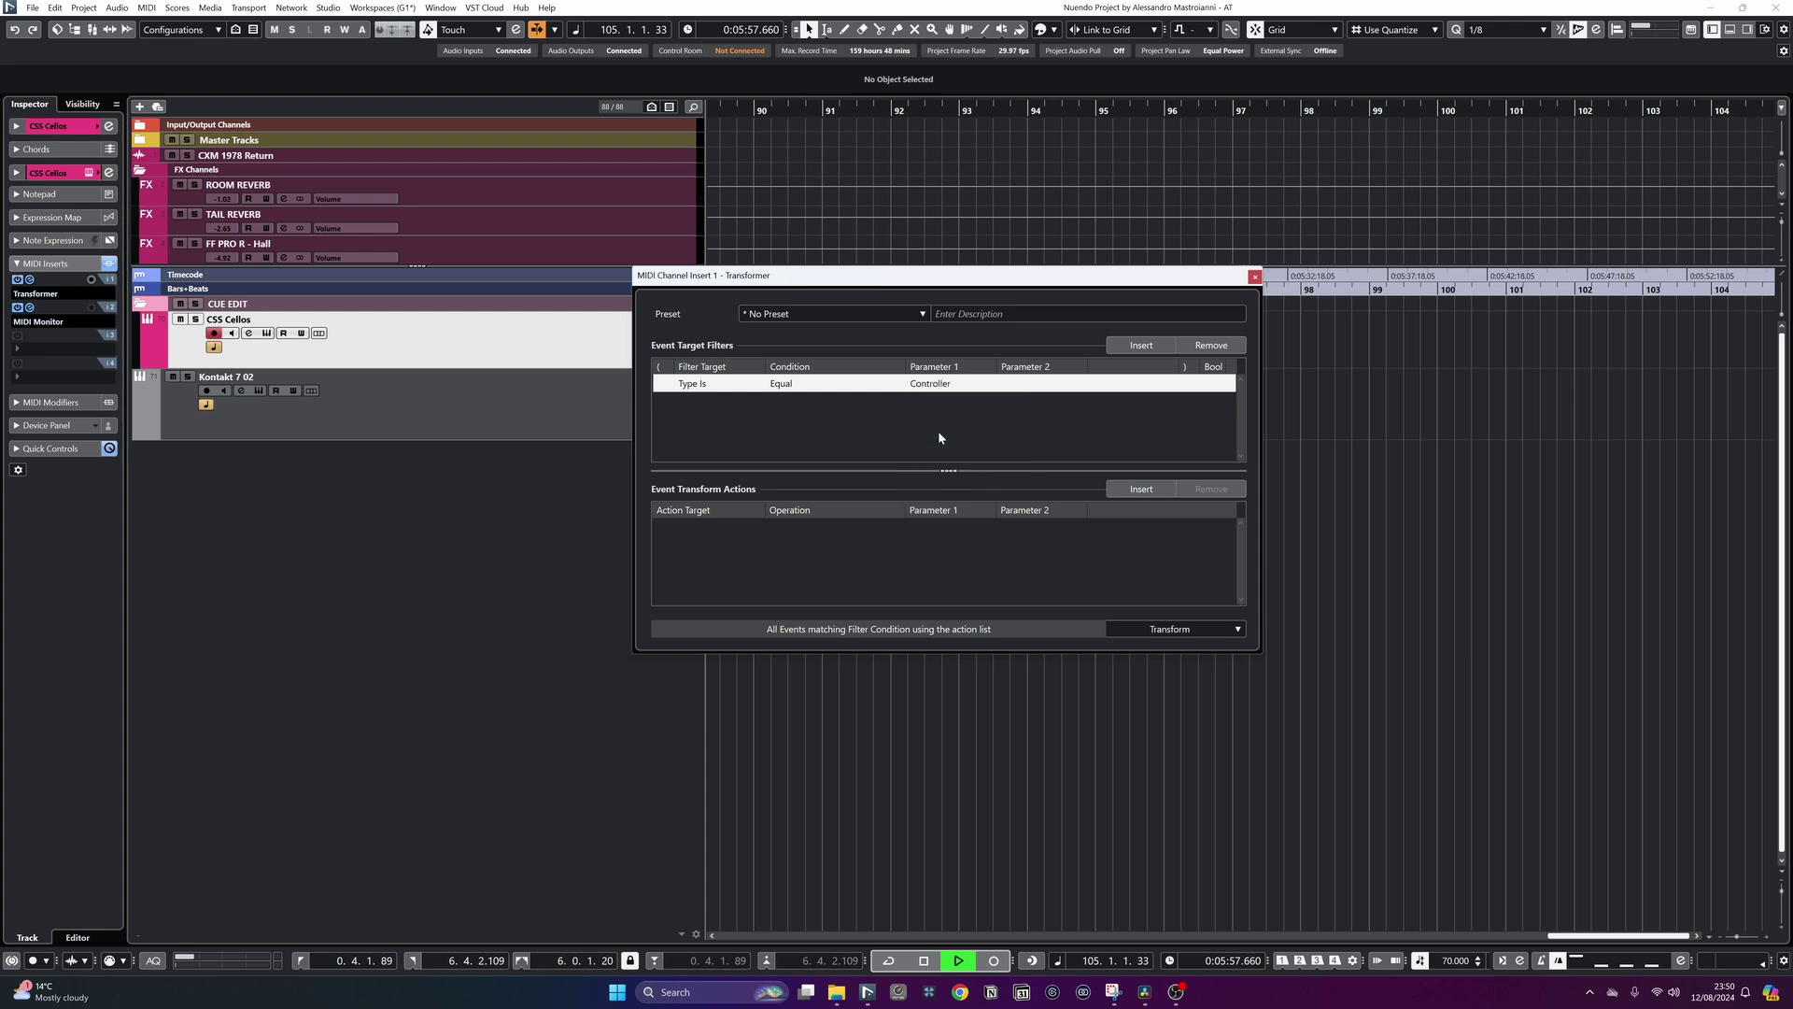
left_click(1141, 345)
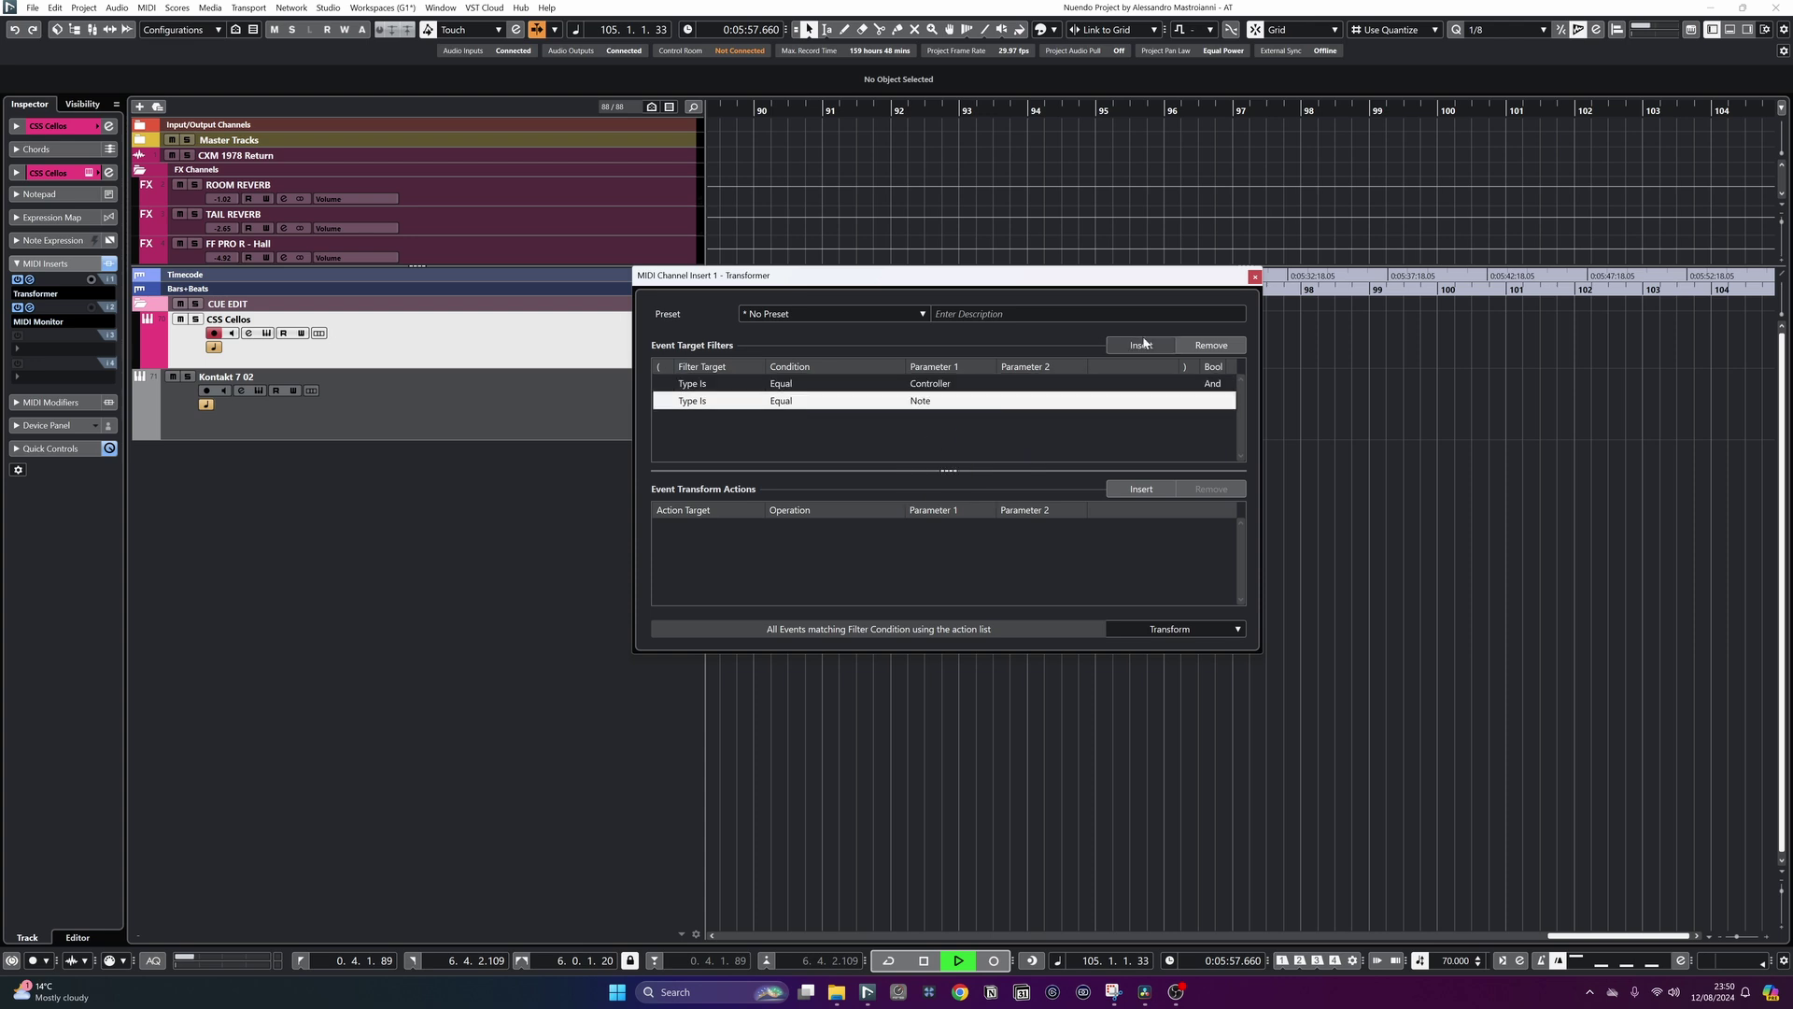
left_click(696, 401)
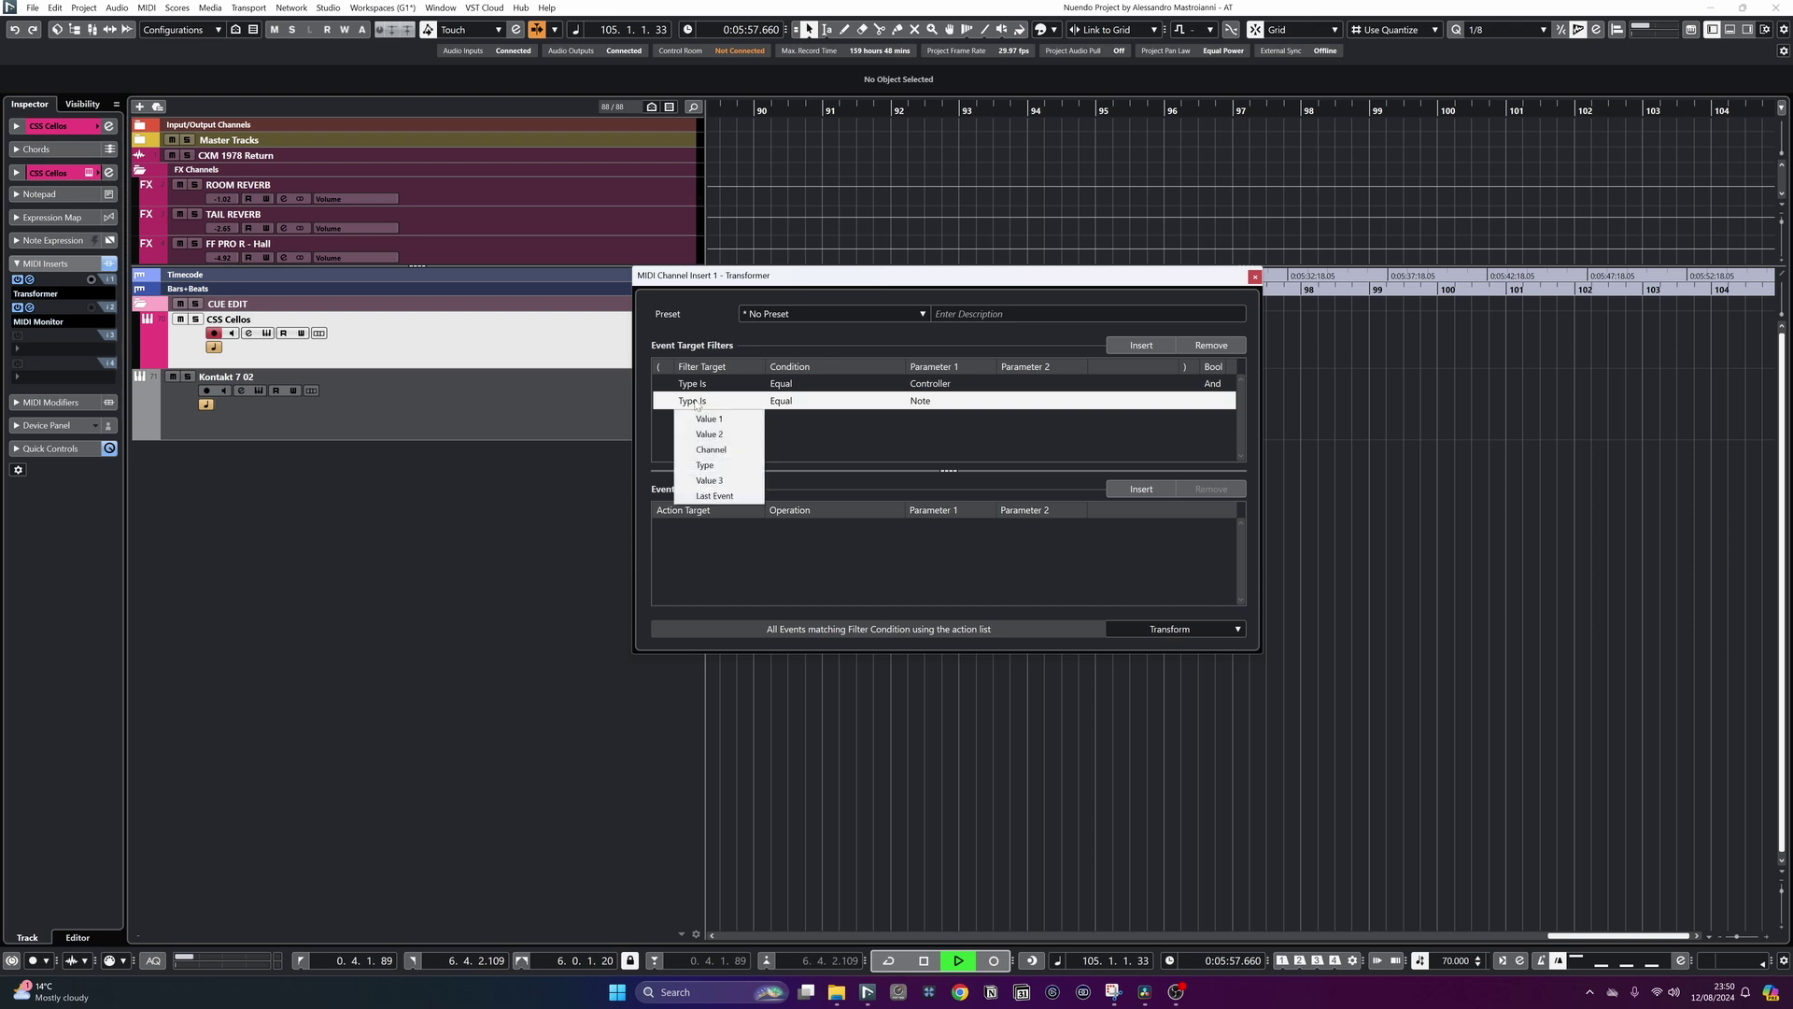
left_click(699, 419)
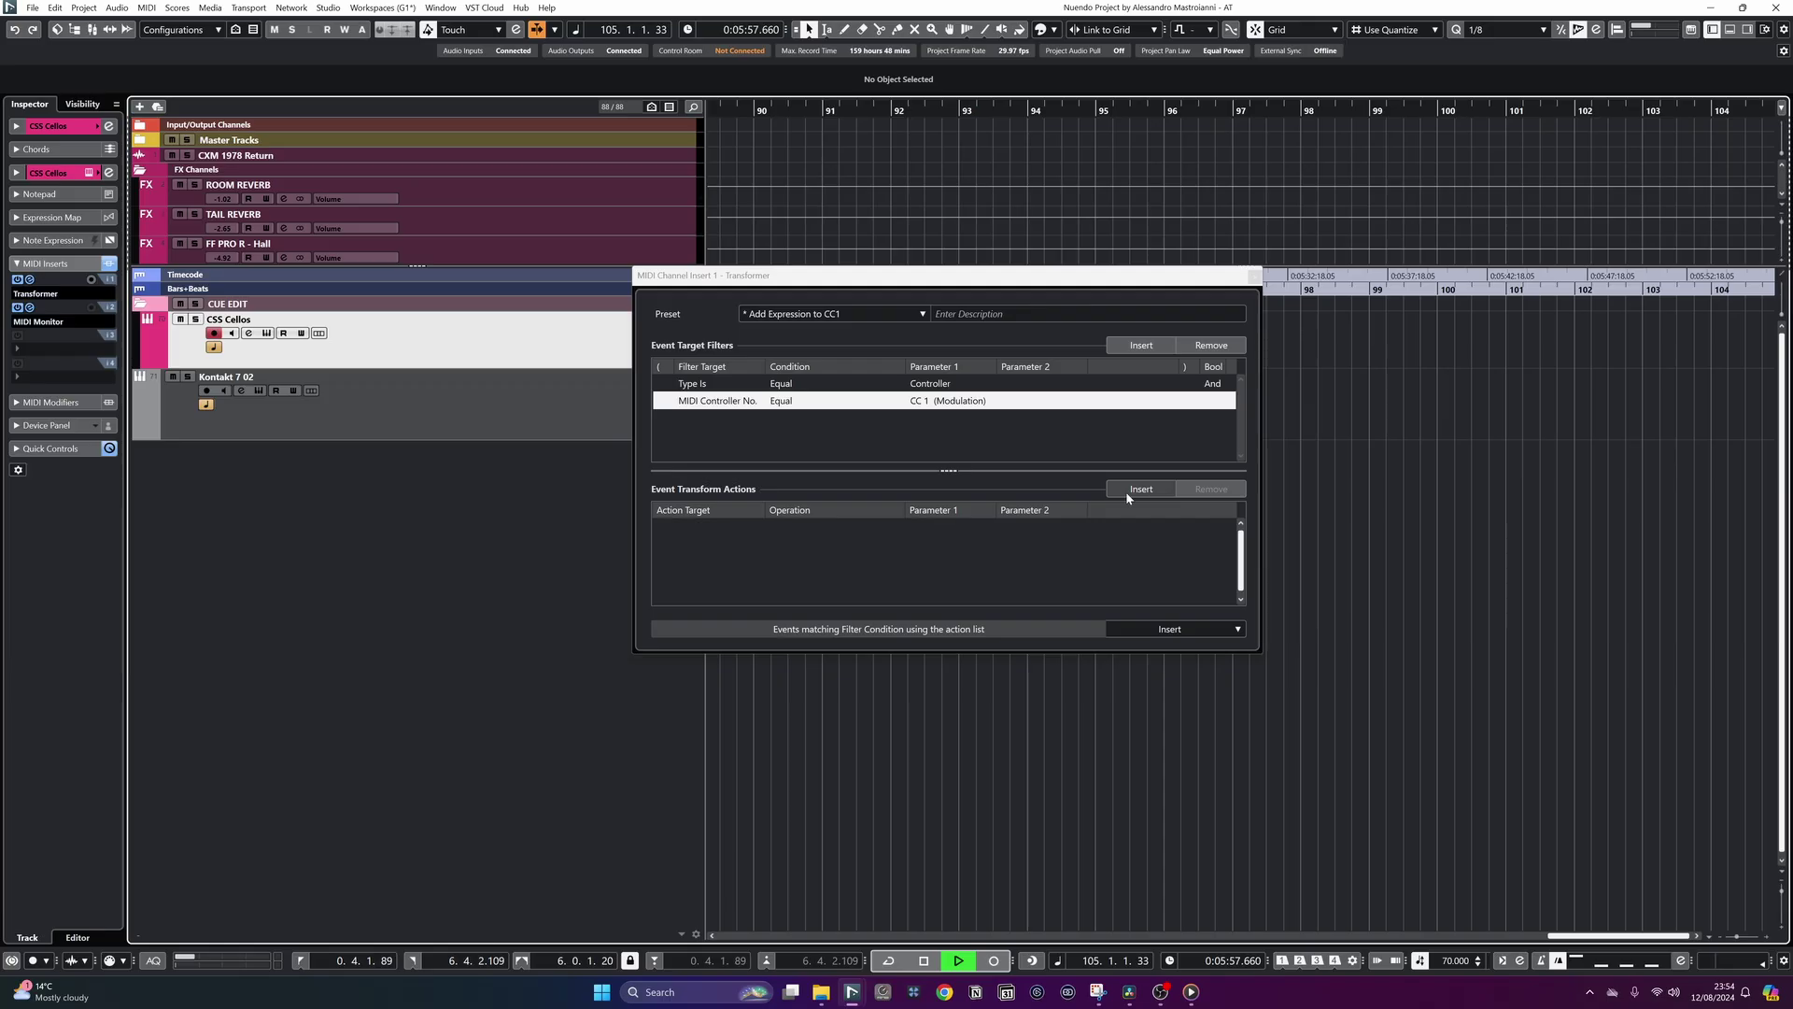
left_click(1127, 492)
- Set the first transform action to Type Set to Fixed Value Controller
left_click(679, 529)
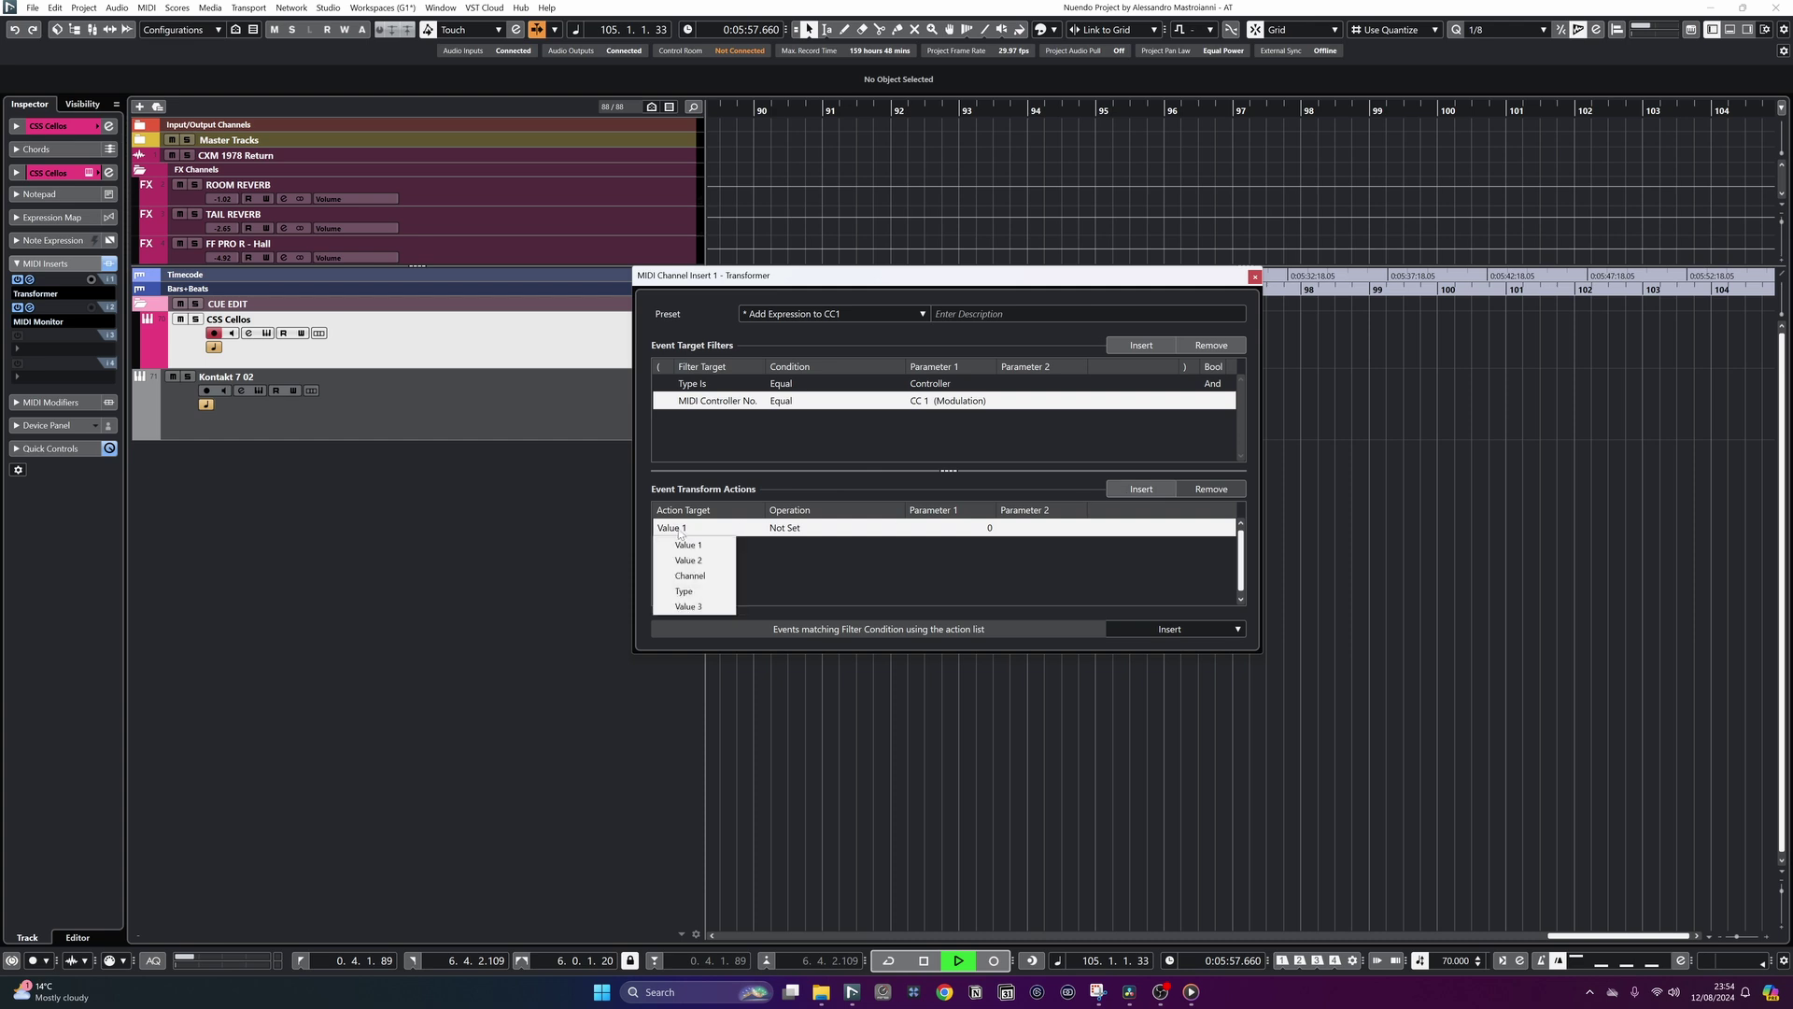
left_click(807, 530)
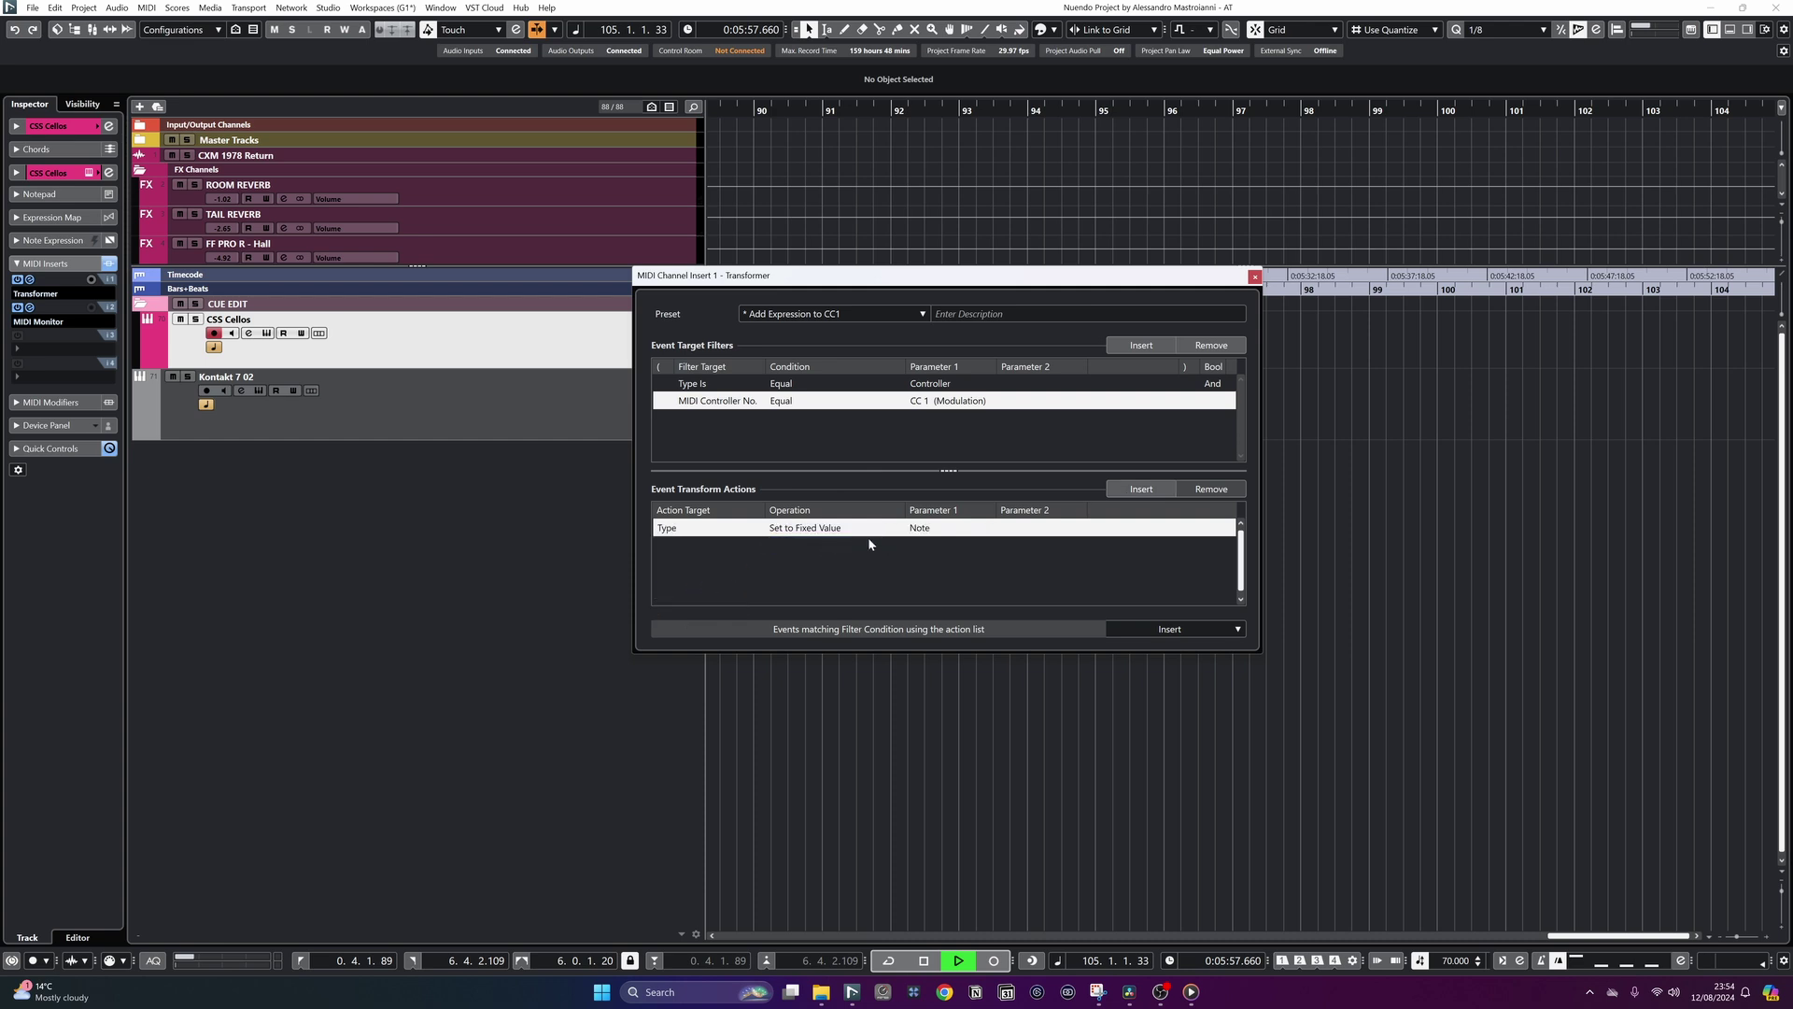
left_click(946, 533)
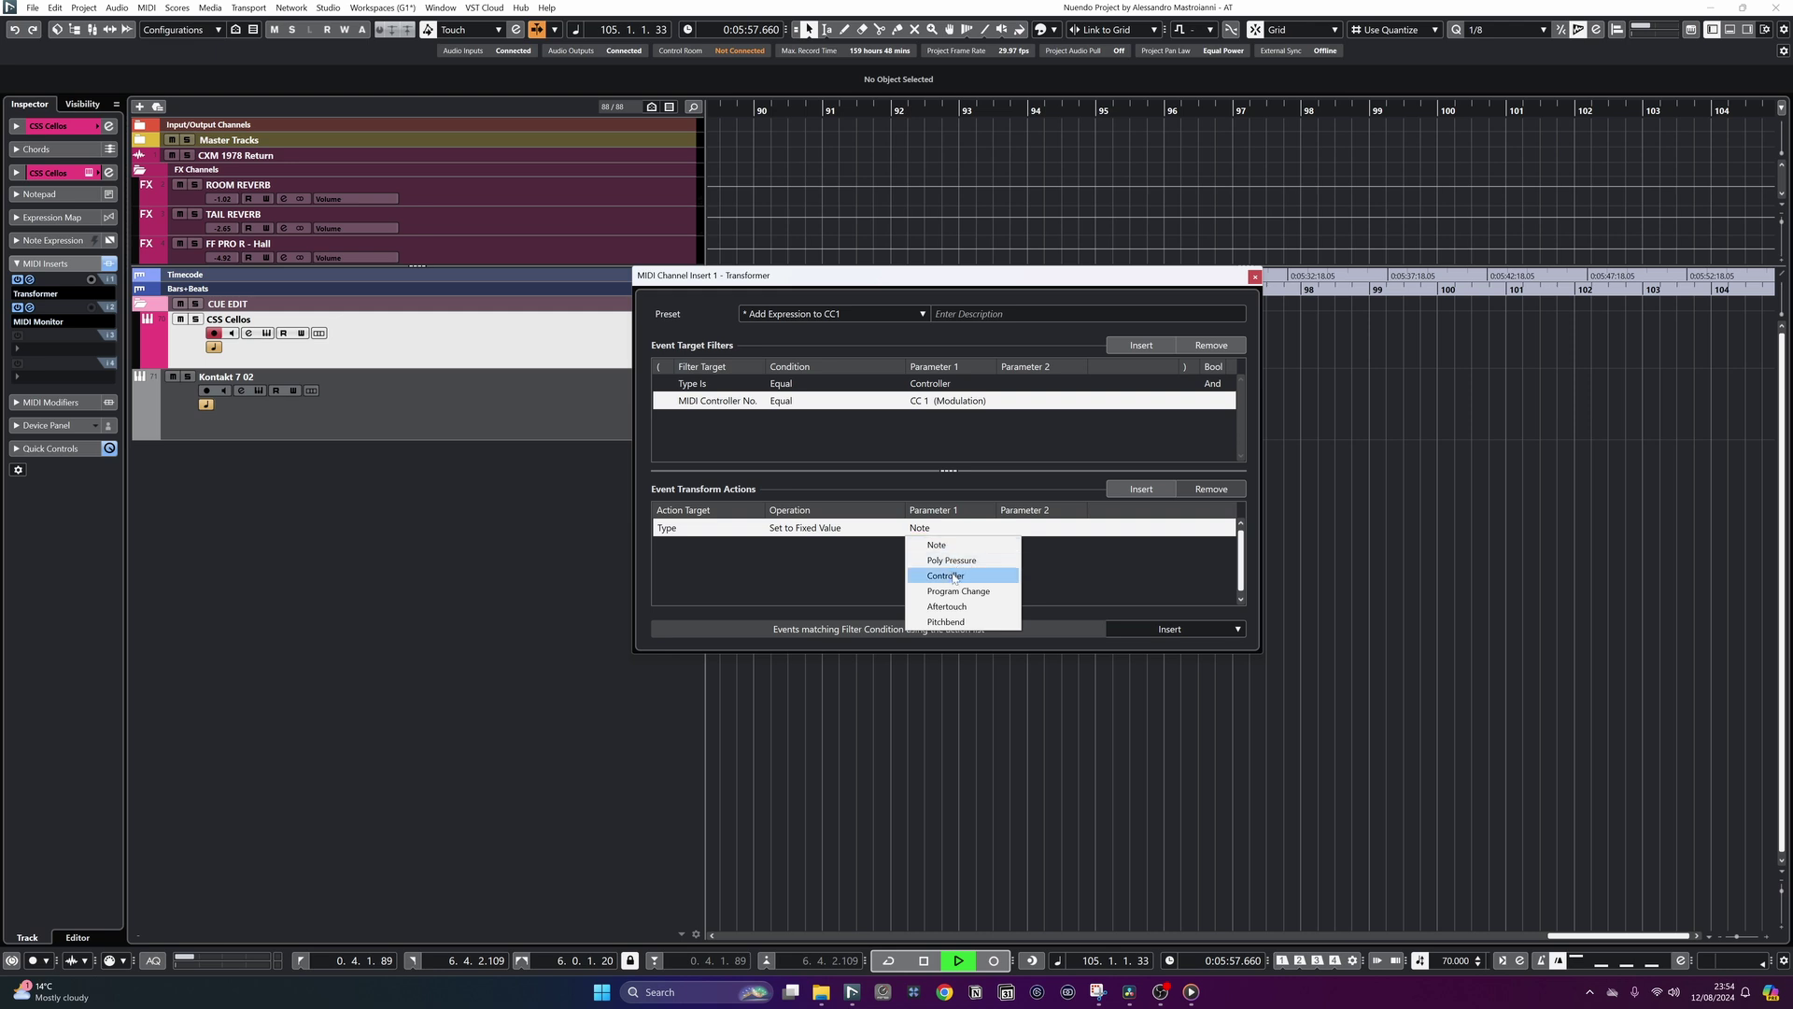
left_click(953, 577)
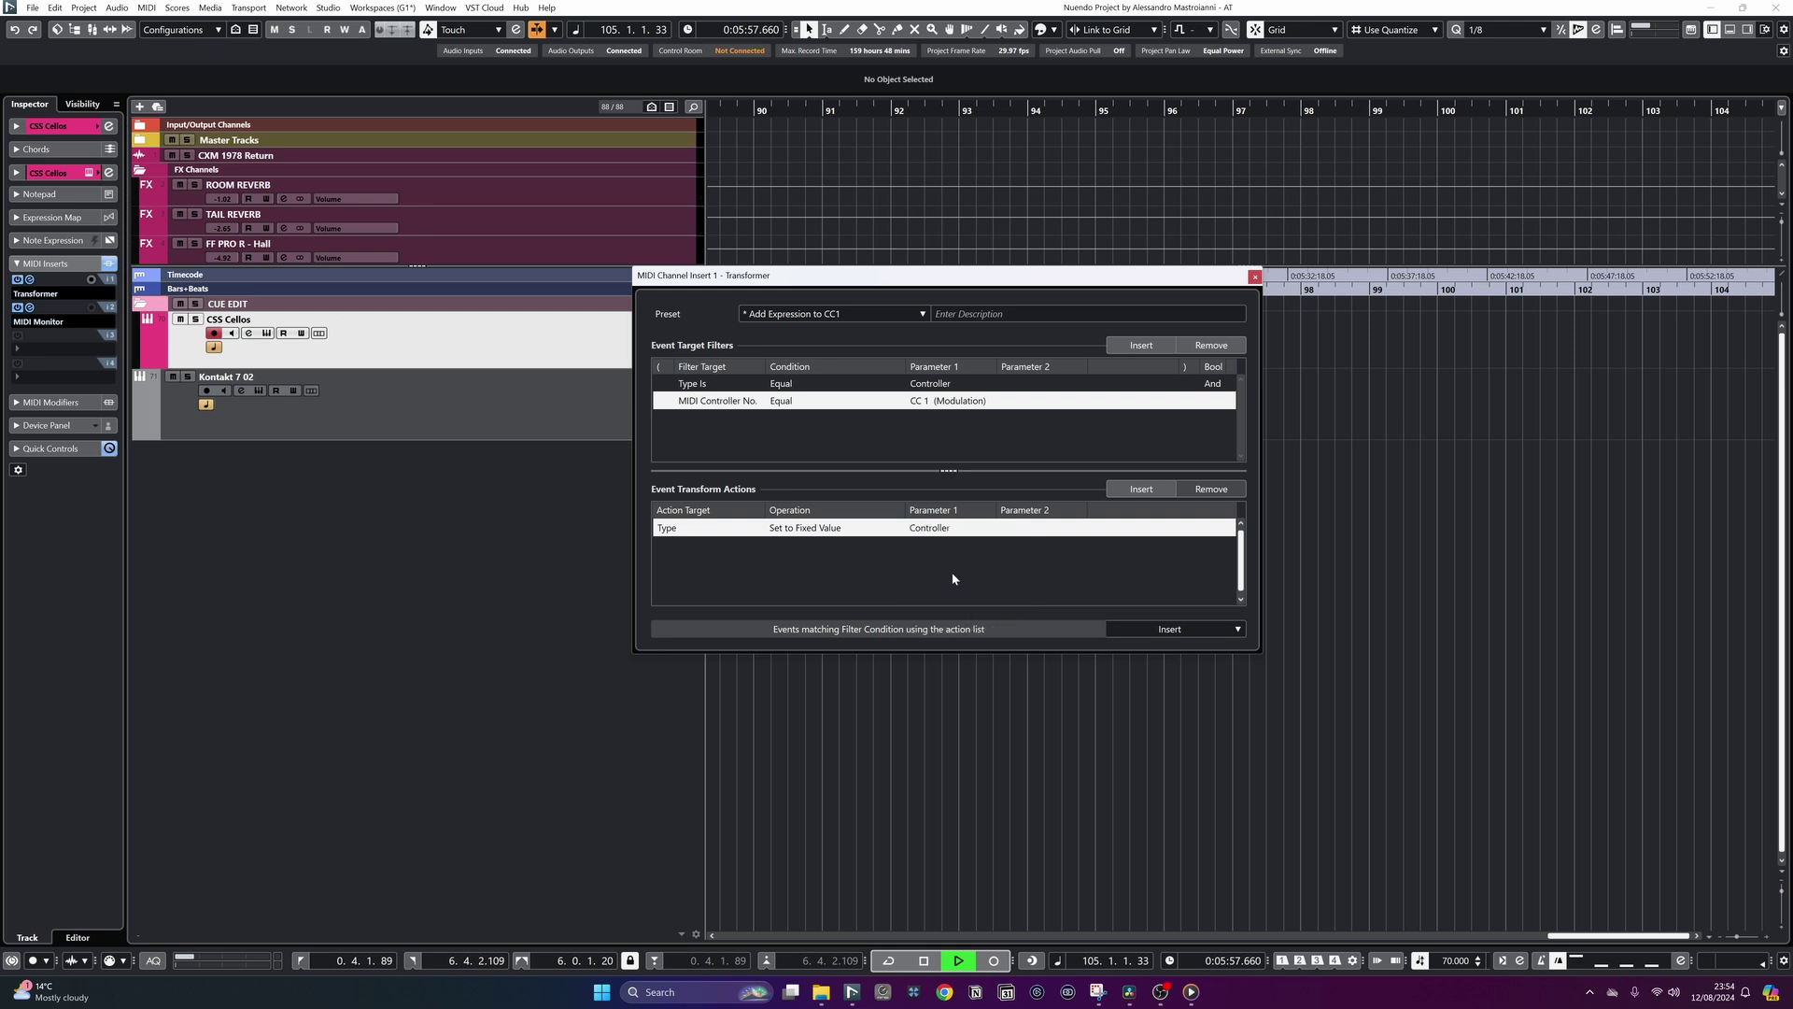
- Add a second action setting Value 1 to fixed value CC 11 (Expression)
left_click(1138, 492)
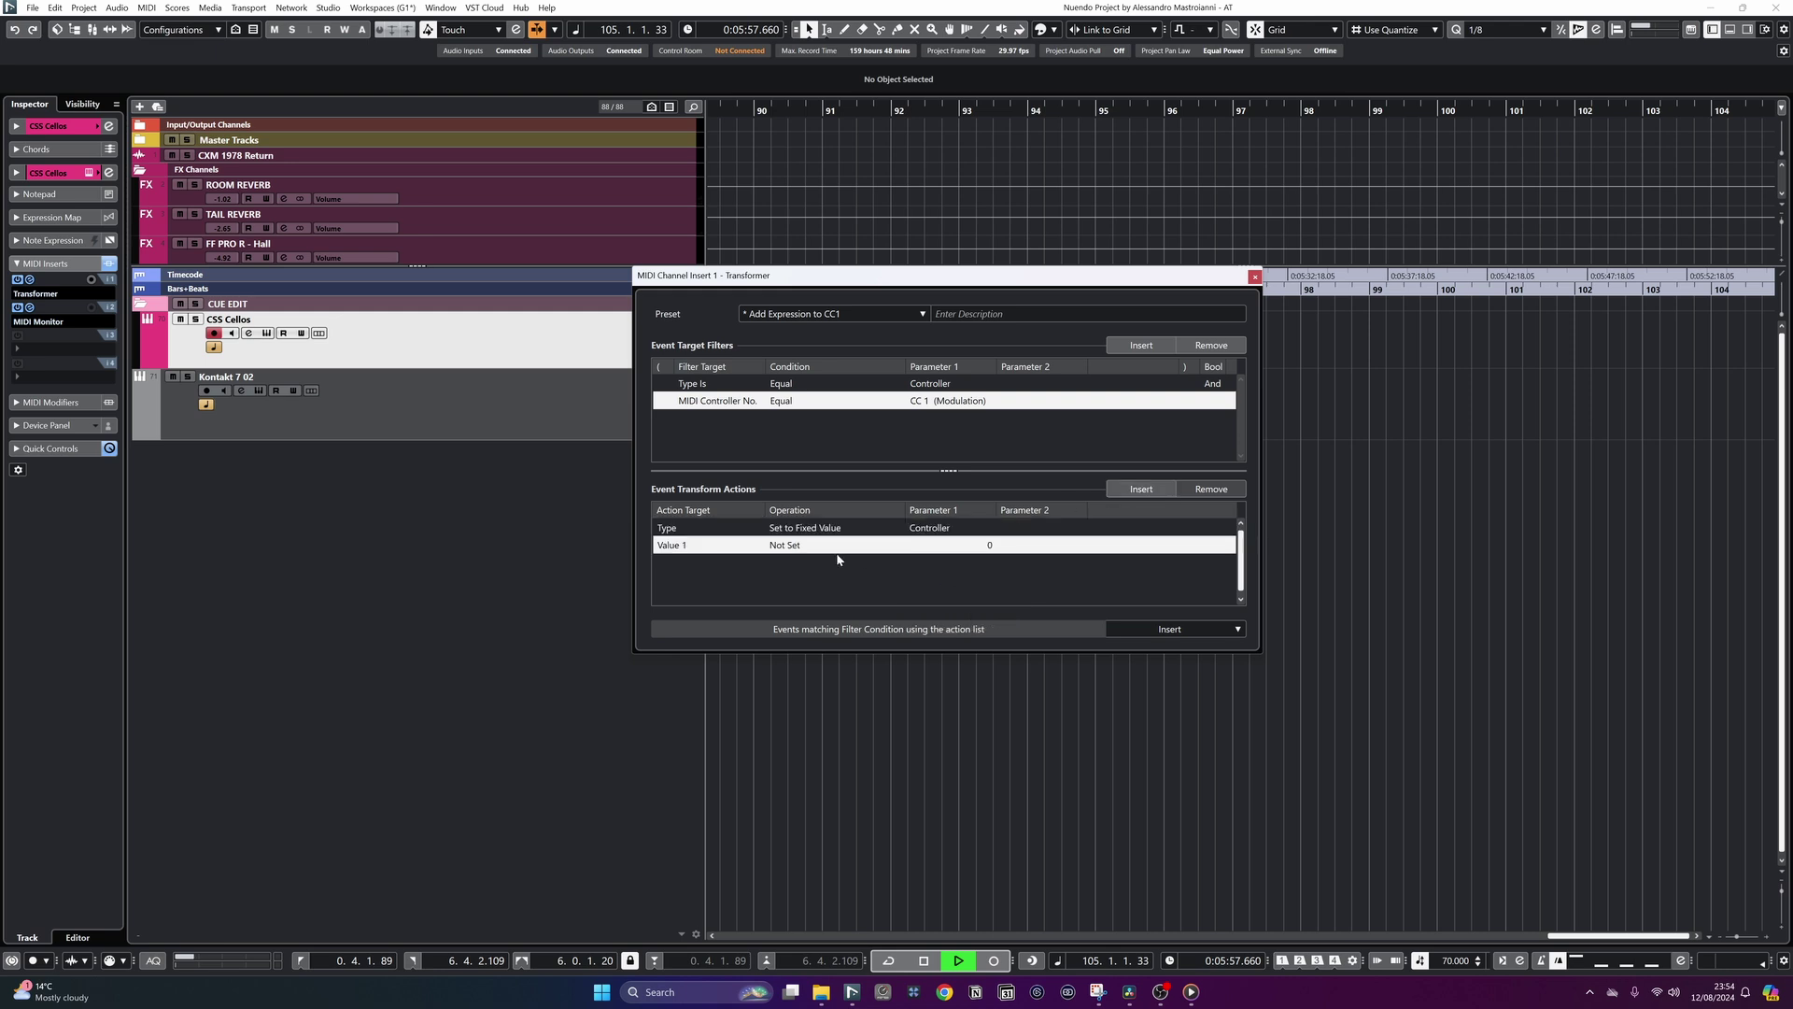
left_click(802, 549)
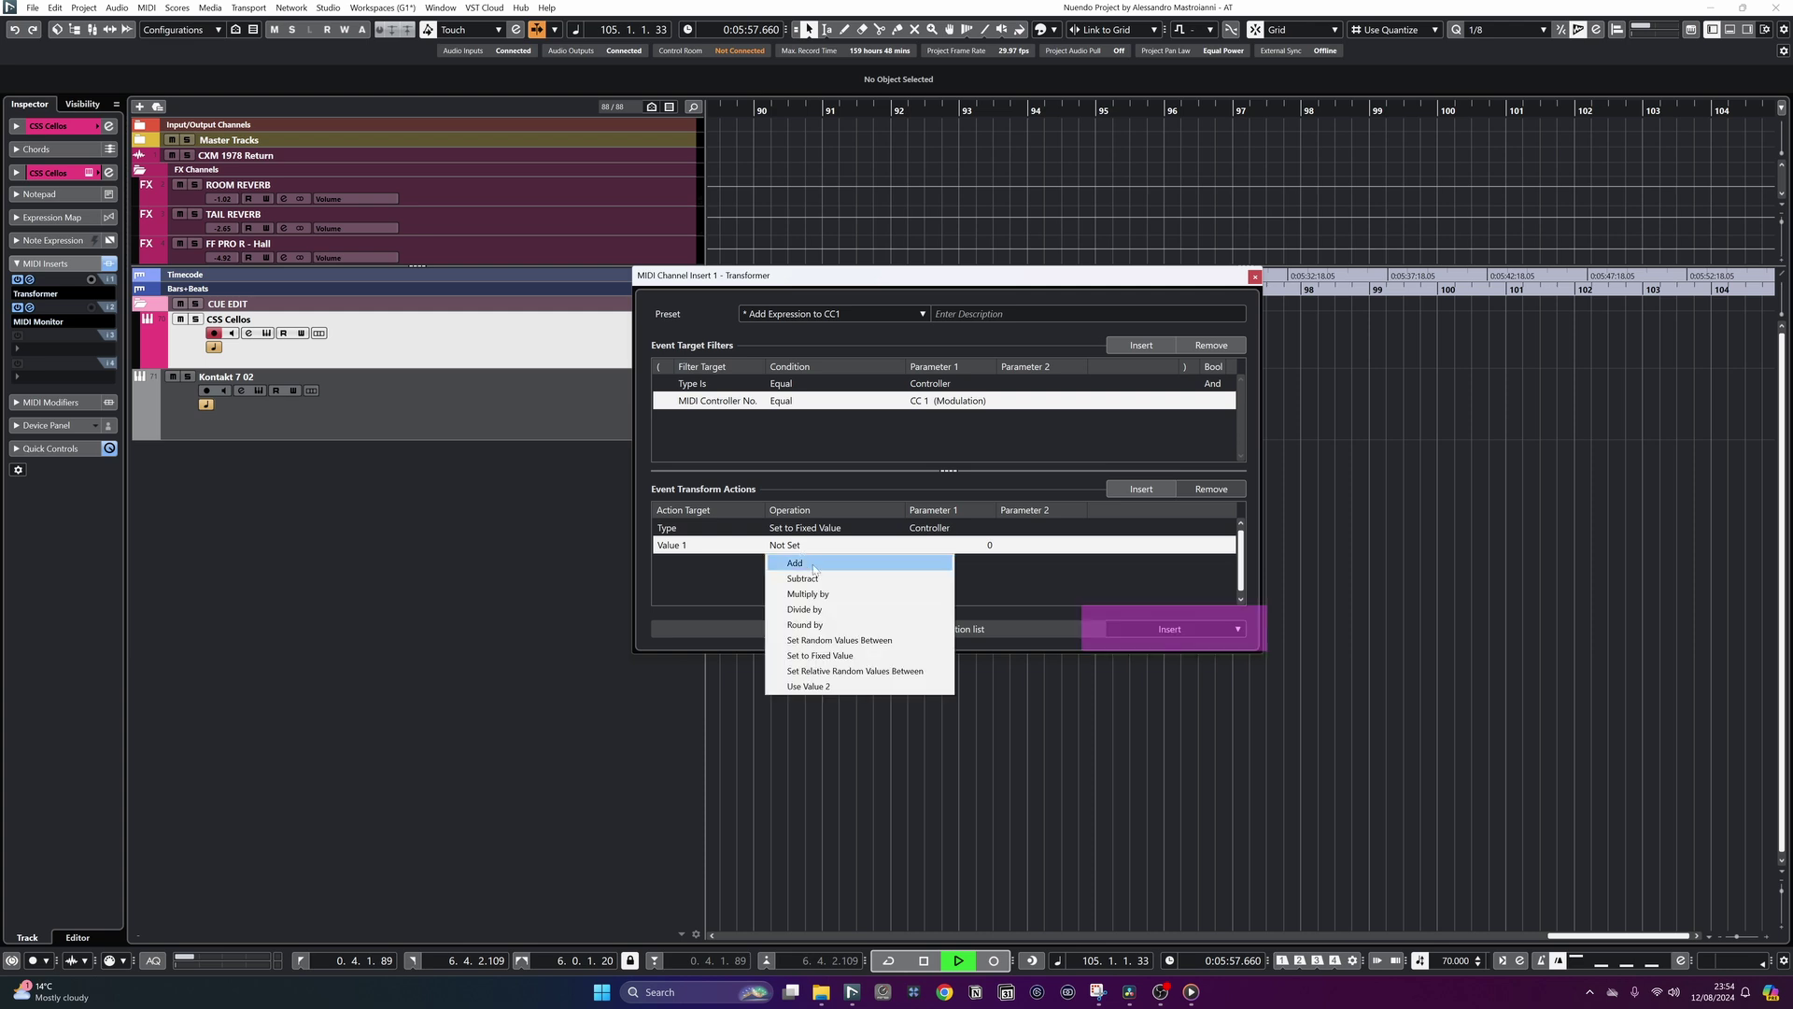
left_click(839, 655)
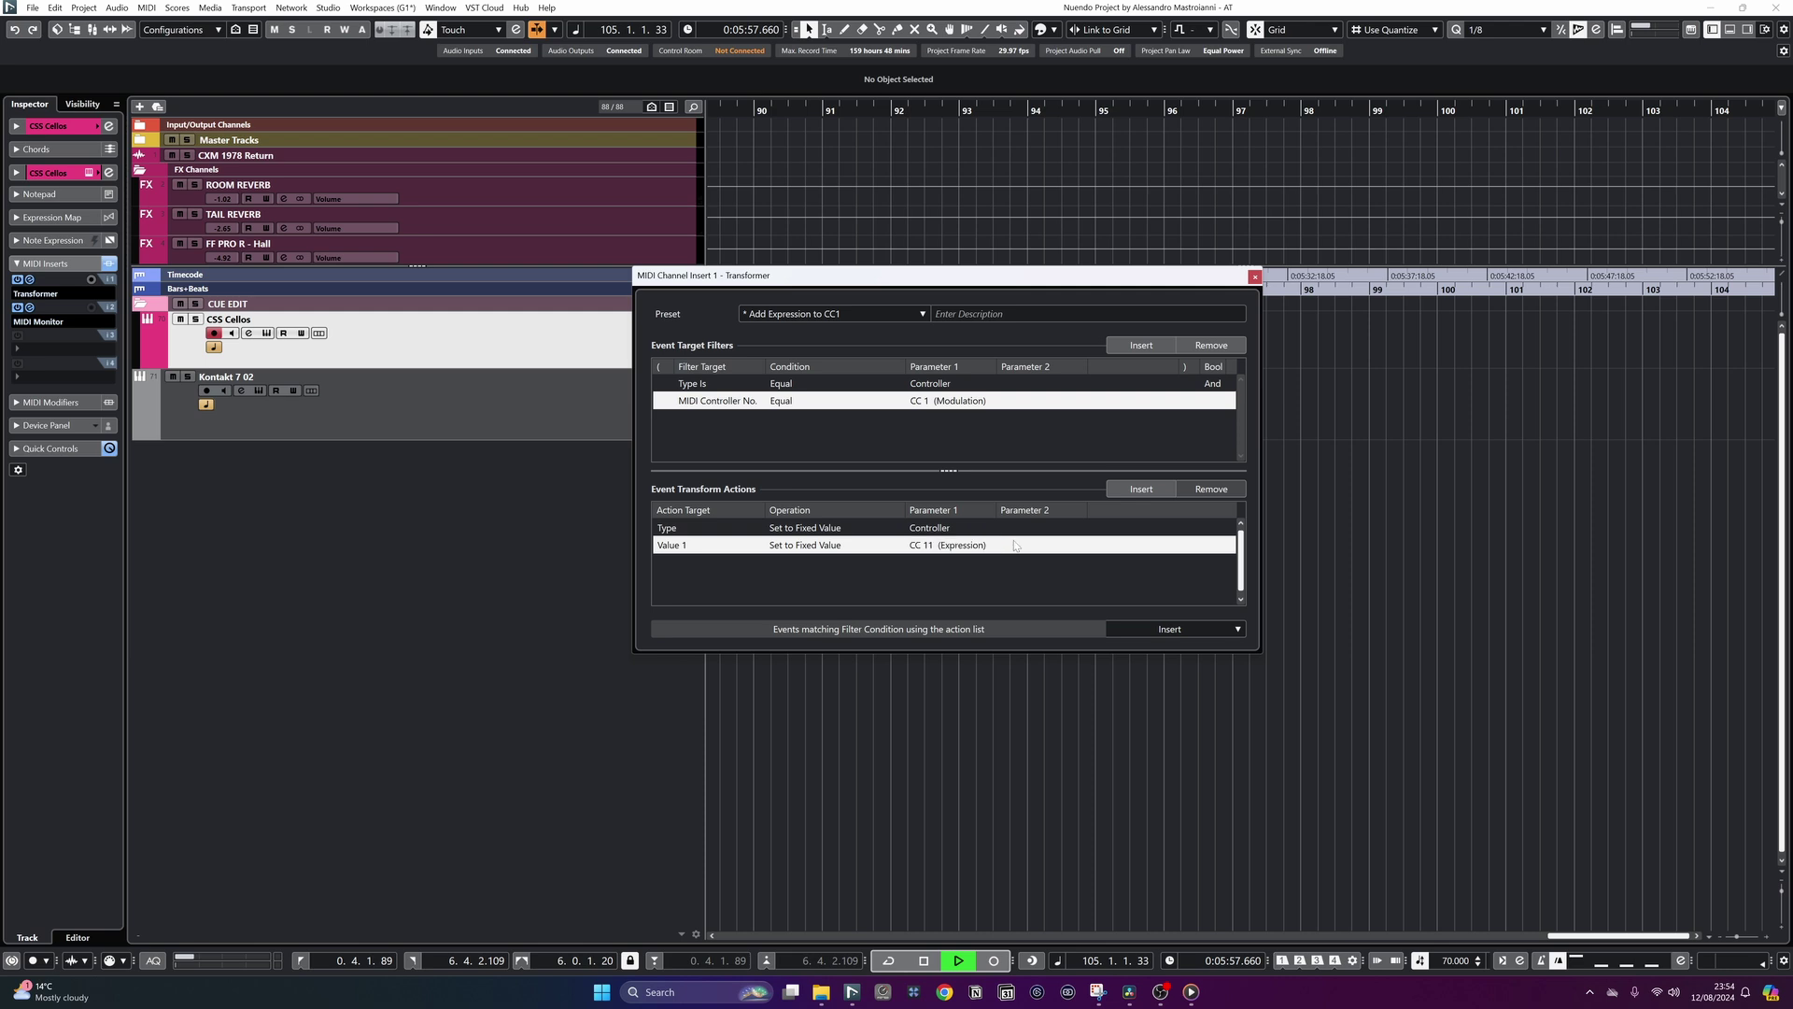
left_click(29, 307)
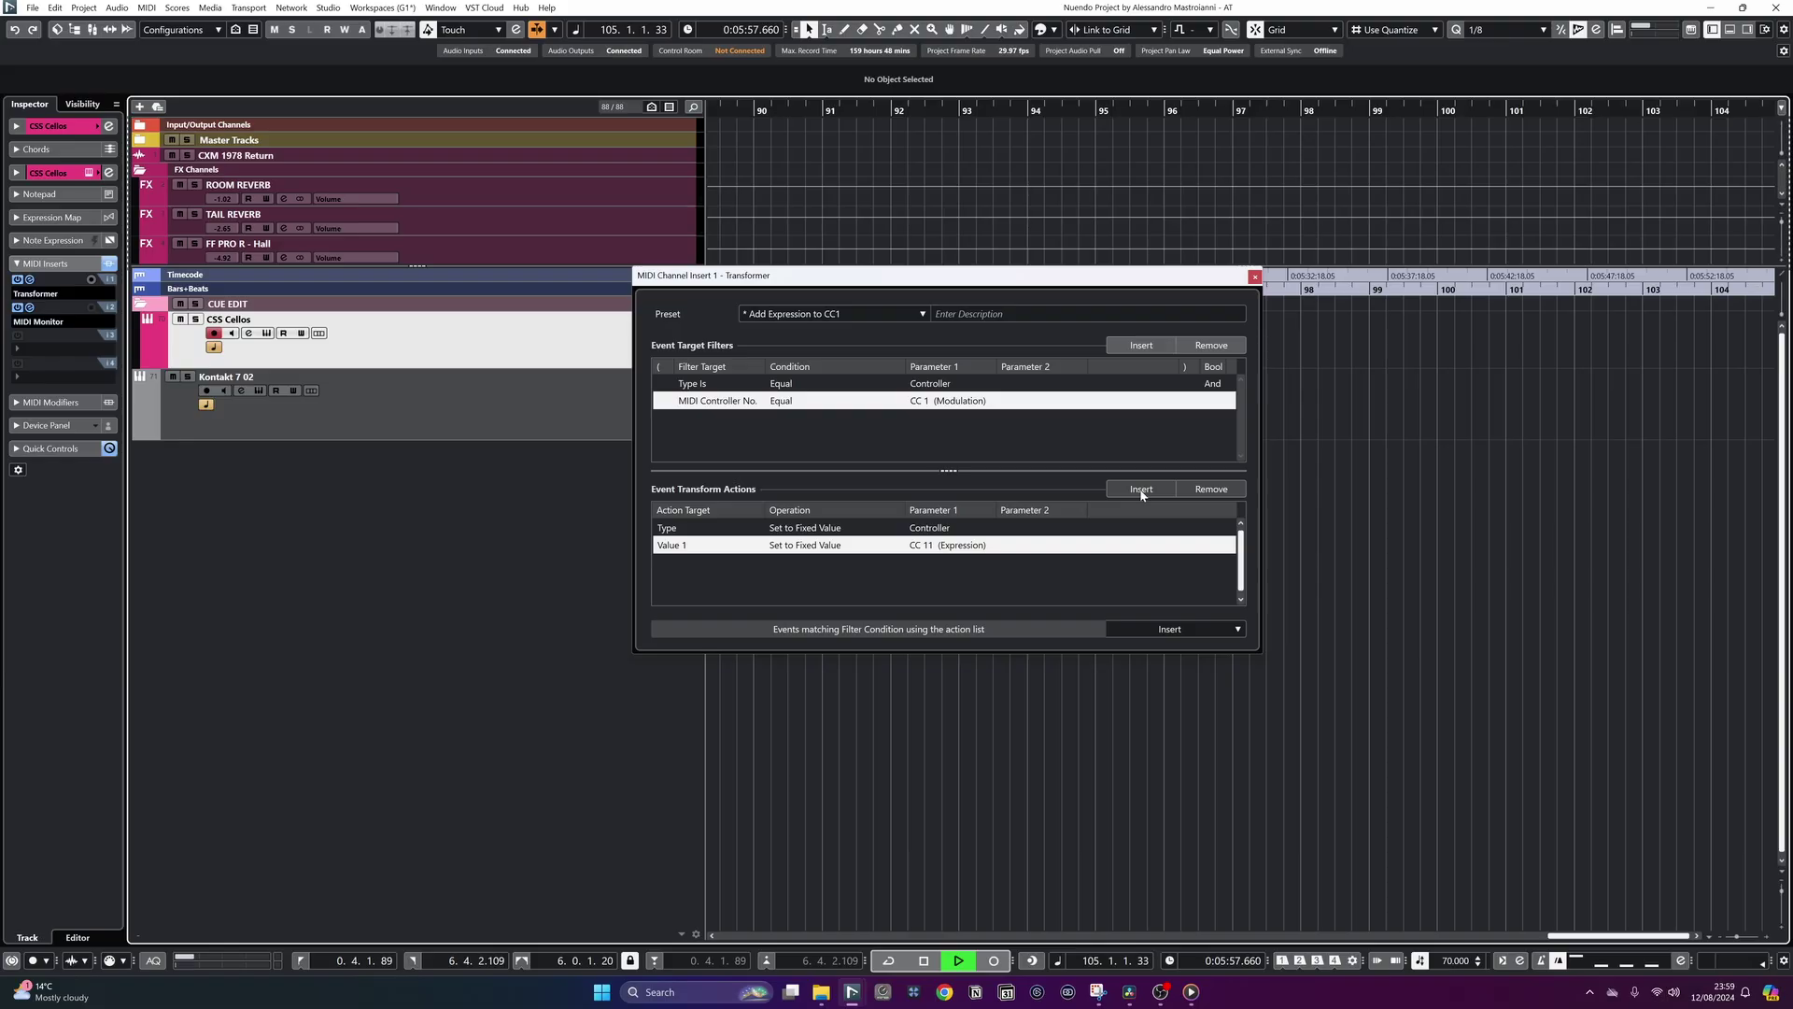
- Add a third transform action that multiplies Value 2 by 1.4
left_click(1141, 492)
left_click(687, 565)
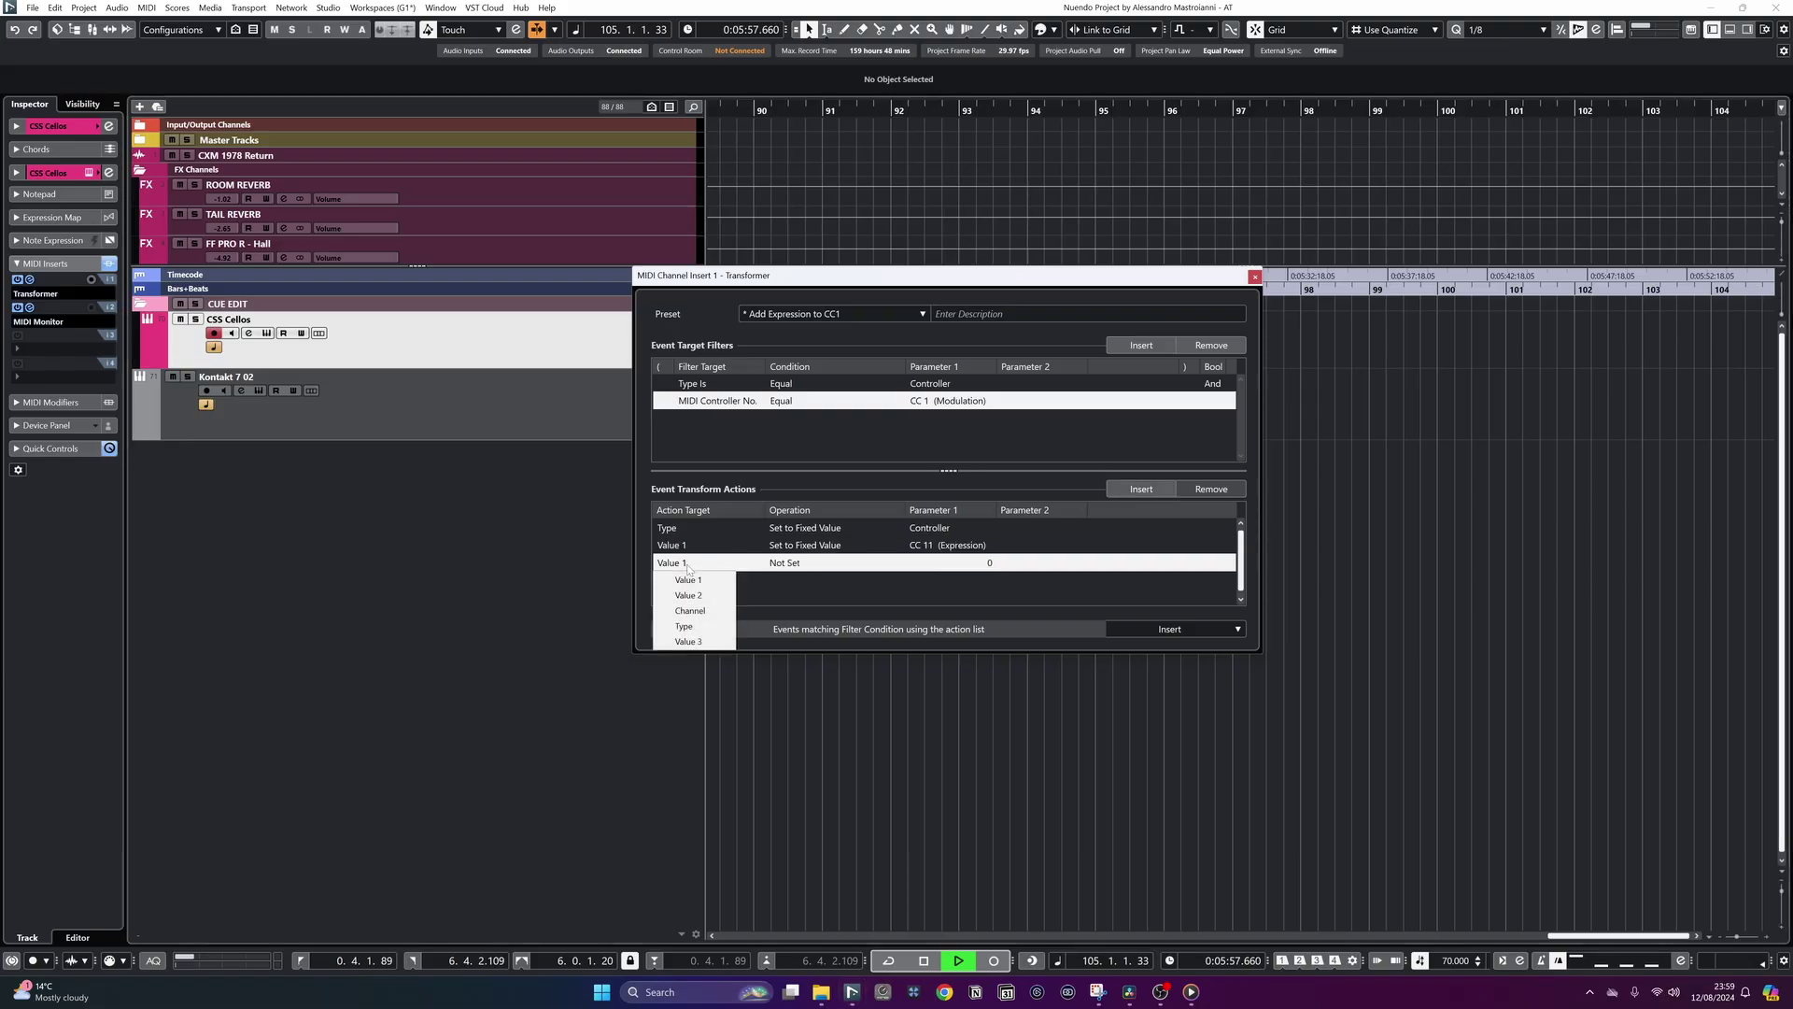
left_click(696, 596)
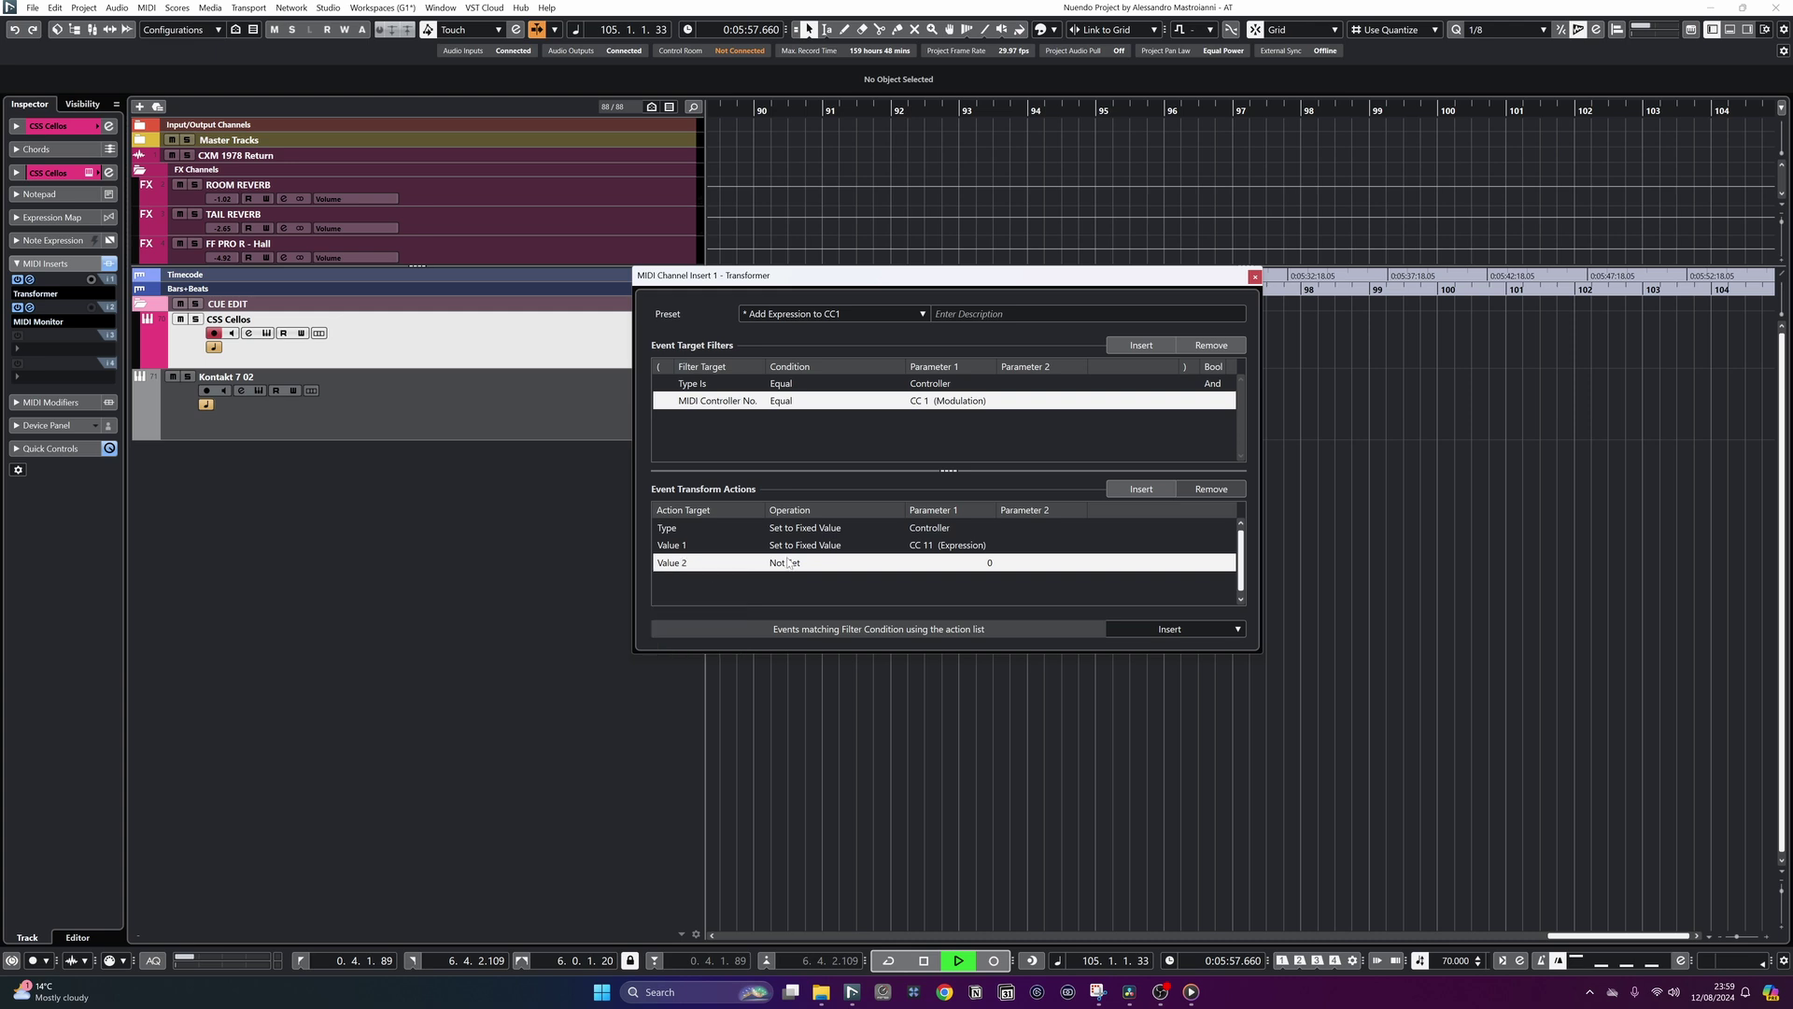
left_click(789, 564)
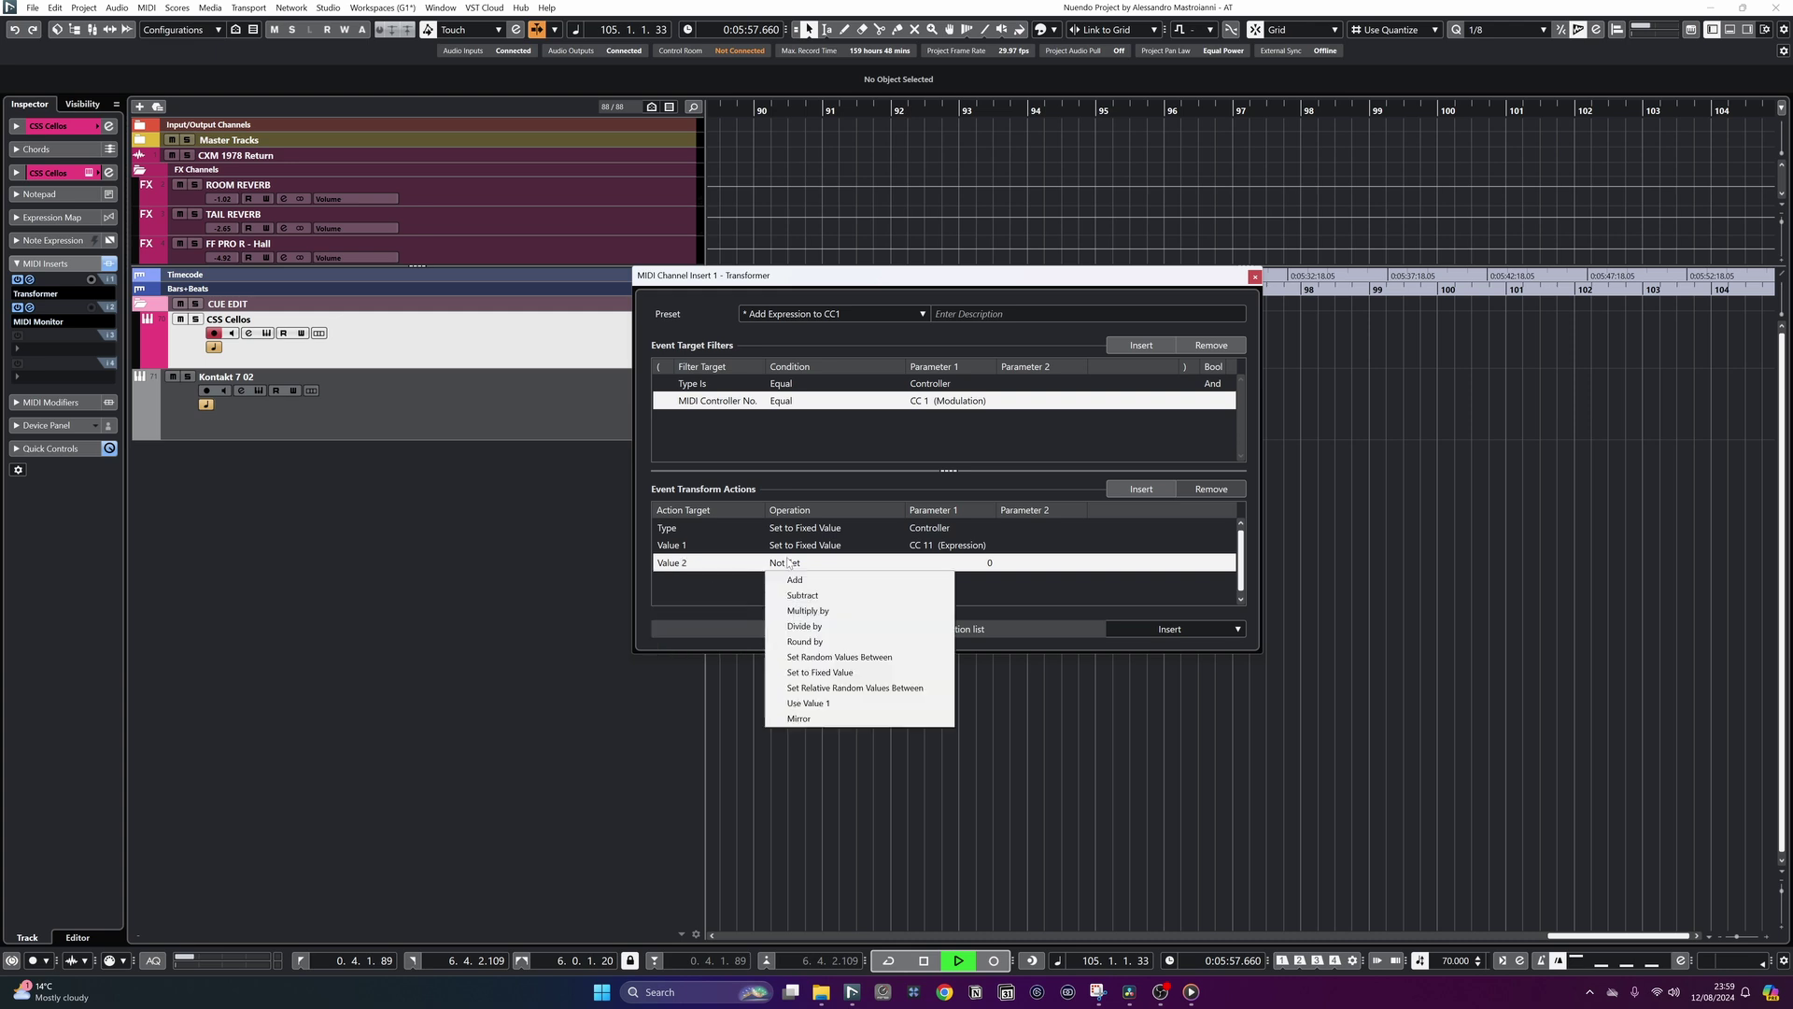
left_click(802, 611)
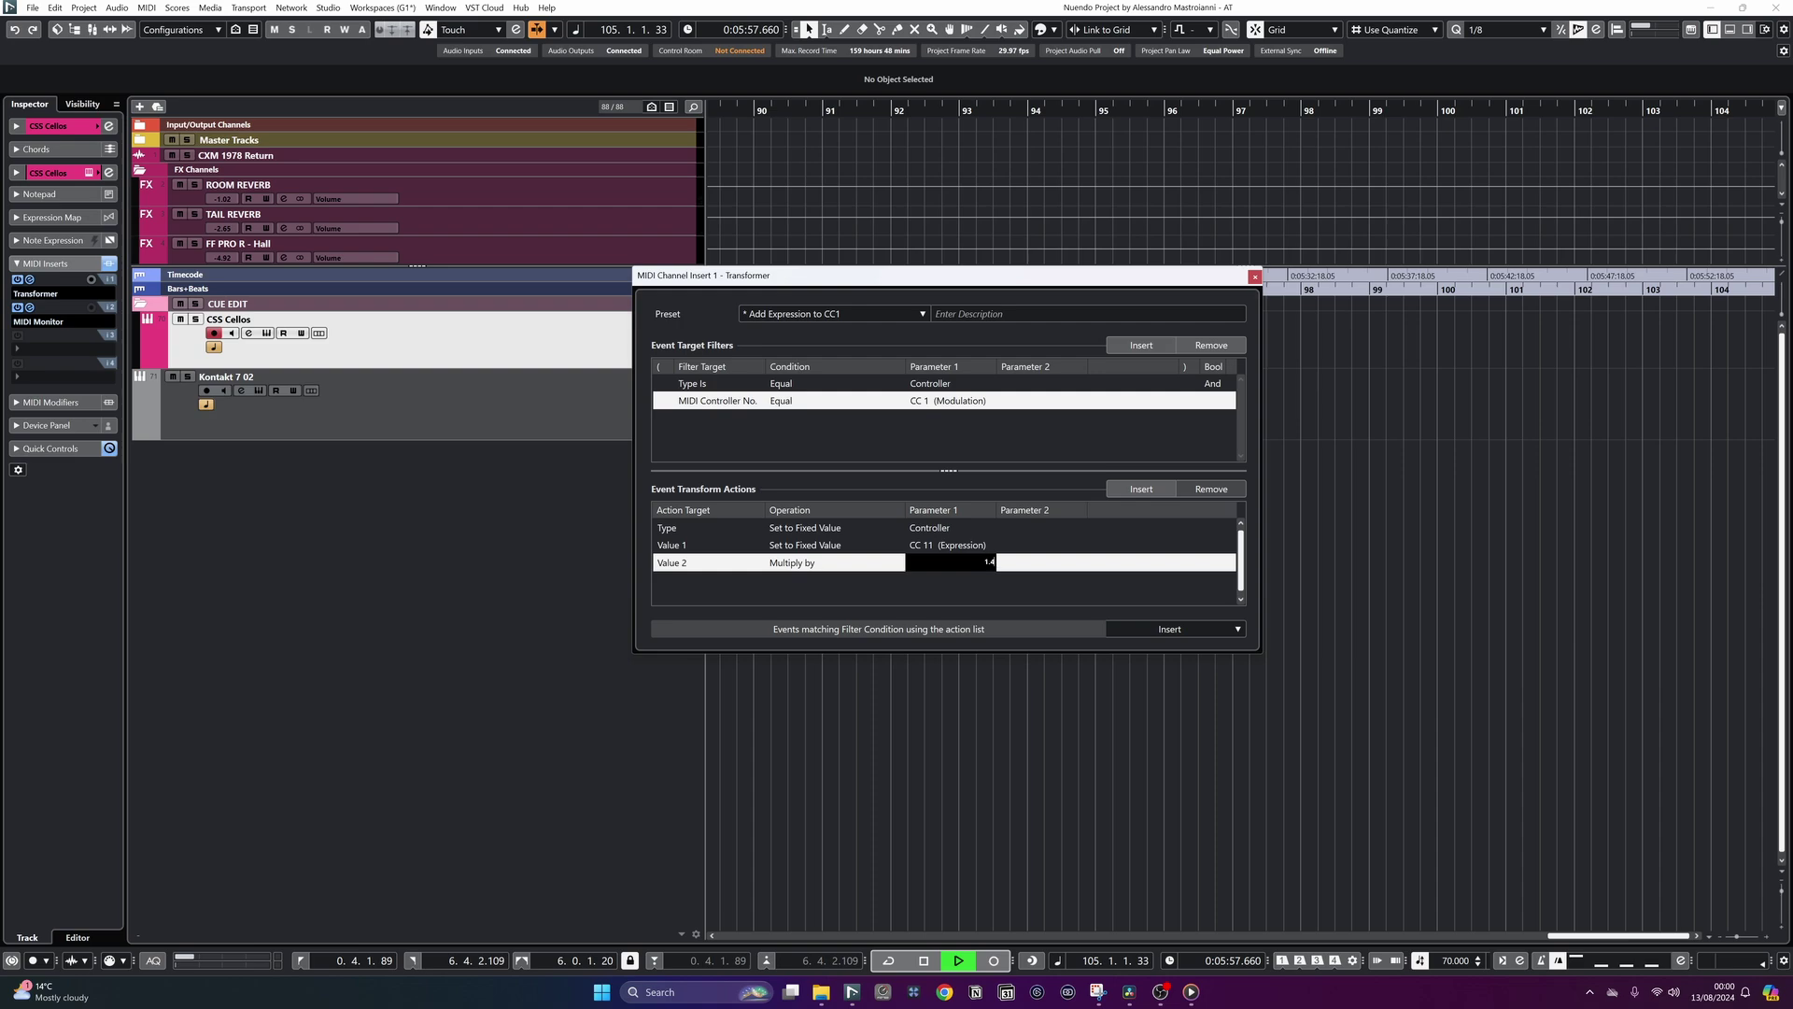
key("Return")
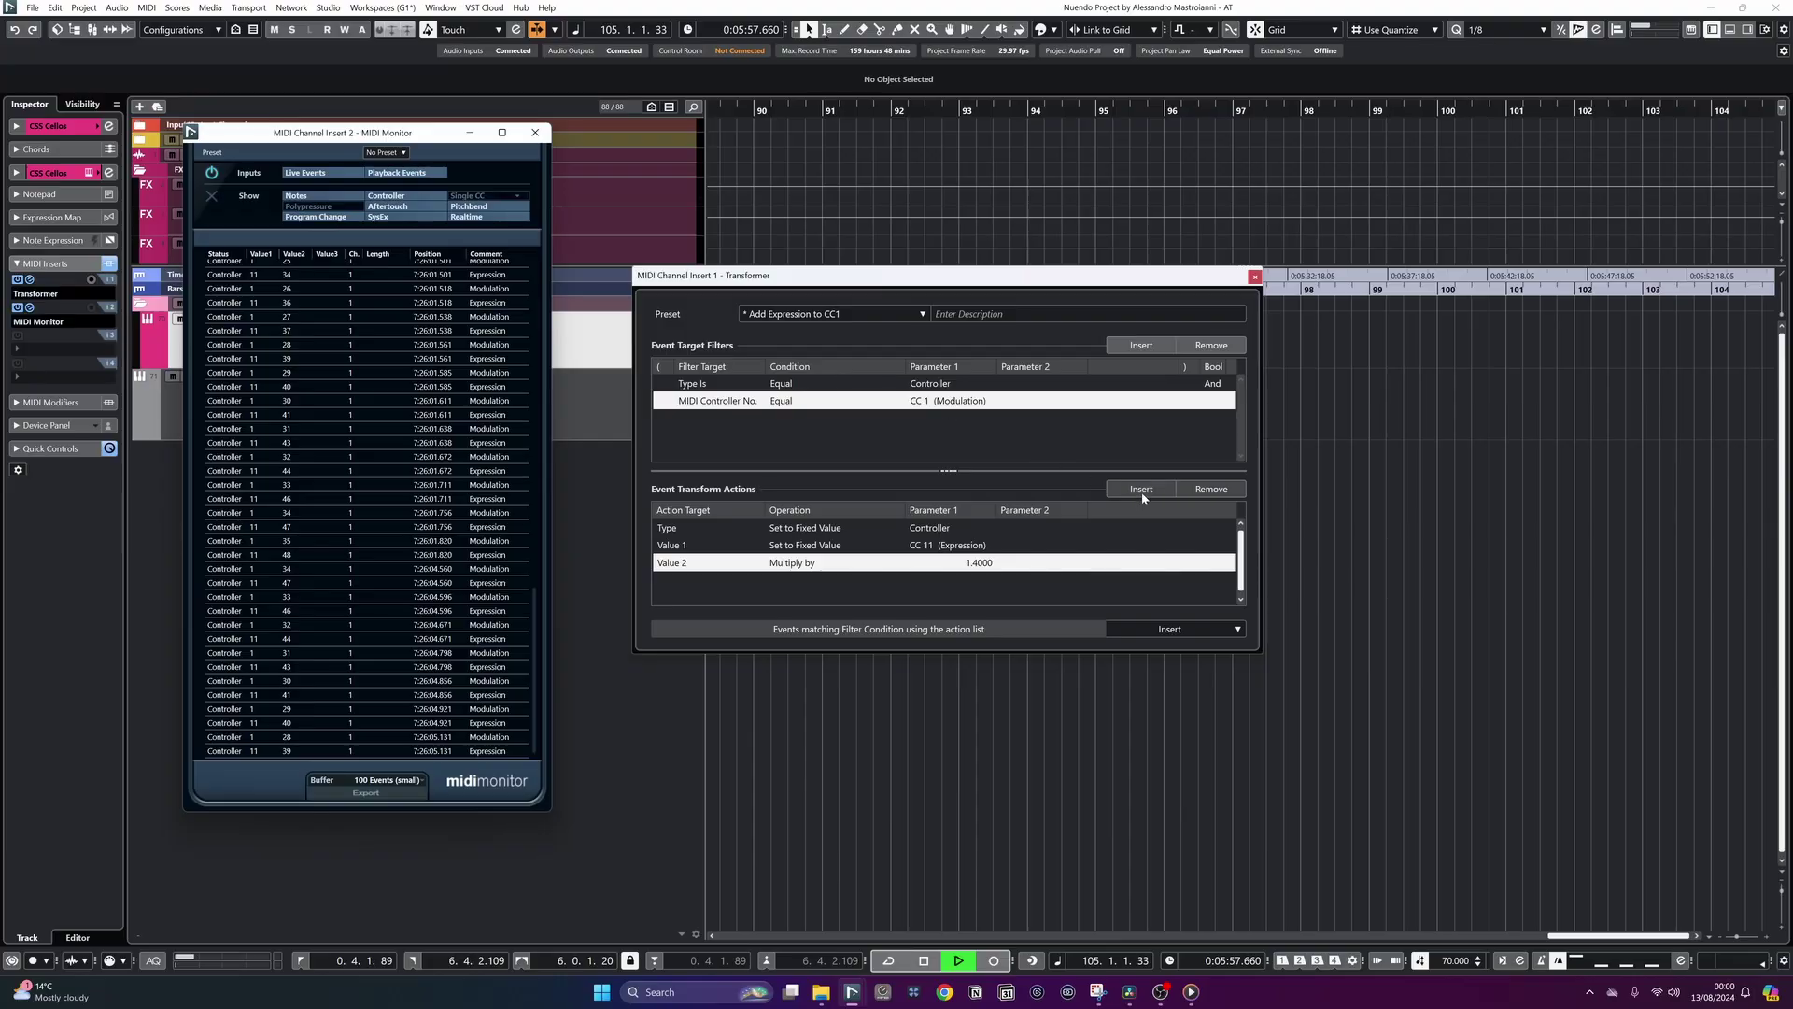
- Add another transform action row targeting Value 2 and bring up its operation choices
left_click(1141, 489)
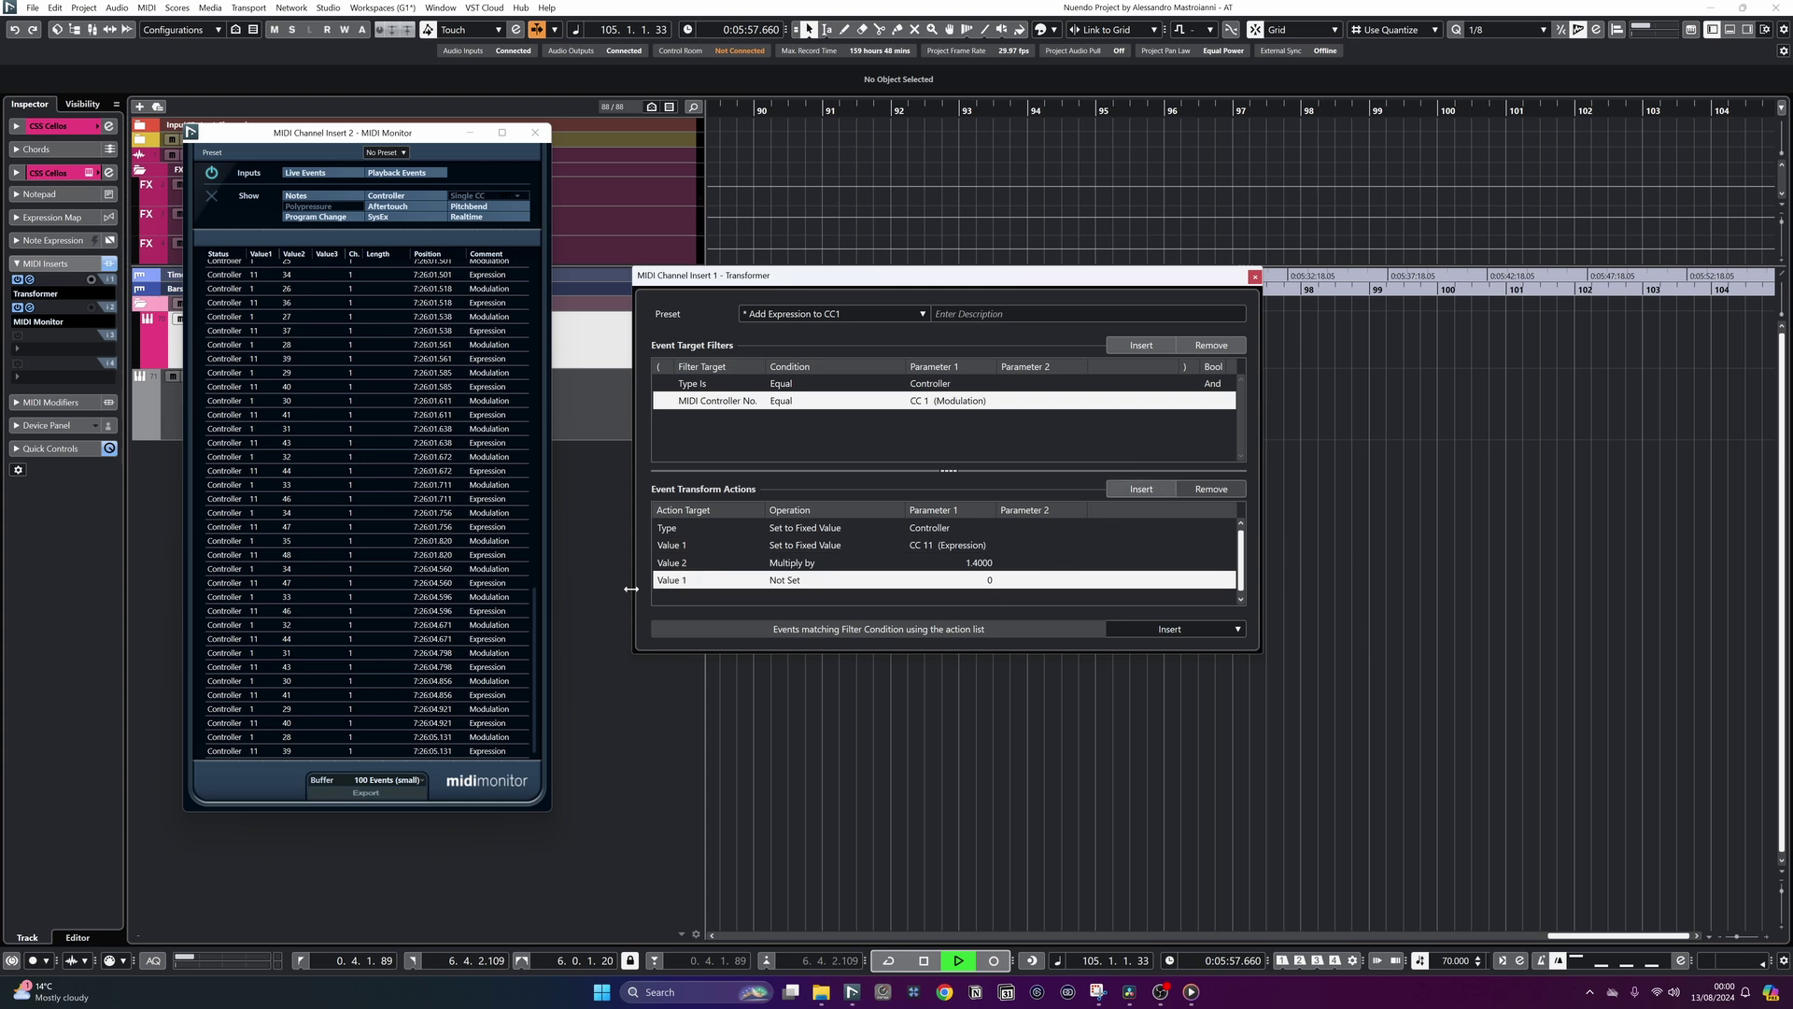
left_click(682, 582)
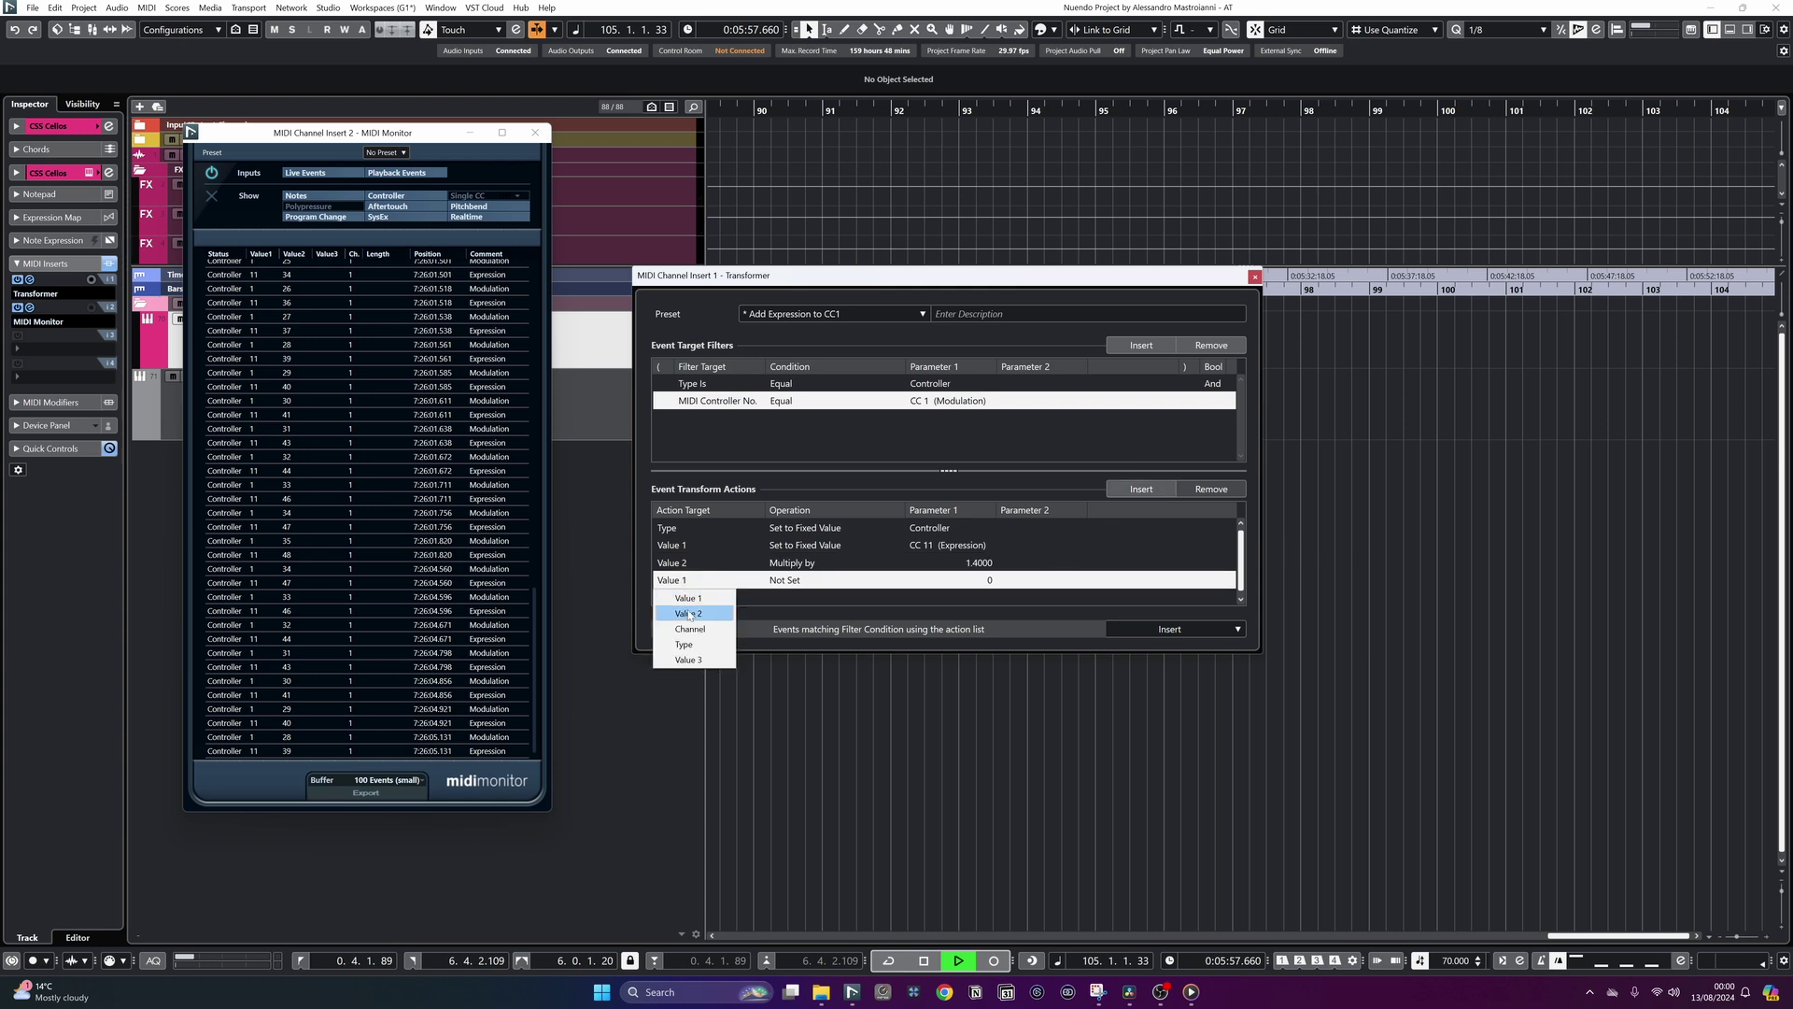
left_click(689, 614)
left_click(785, 581)
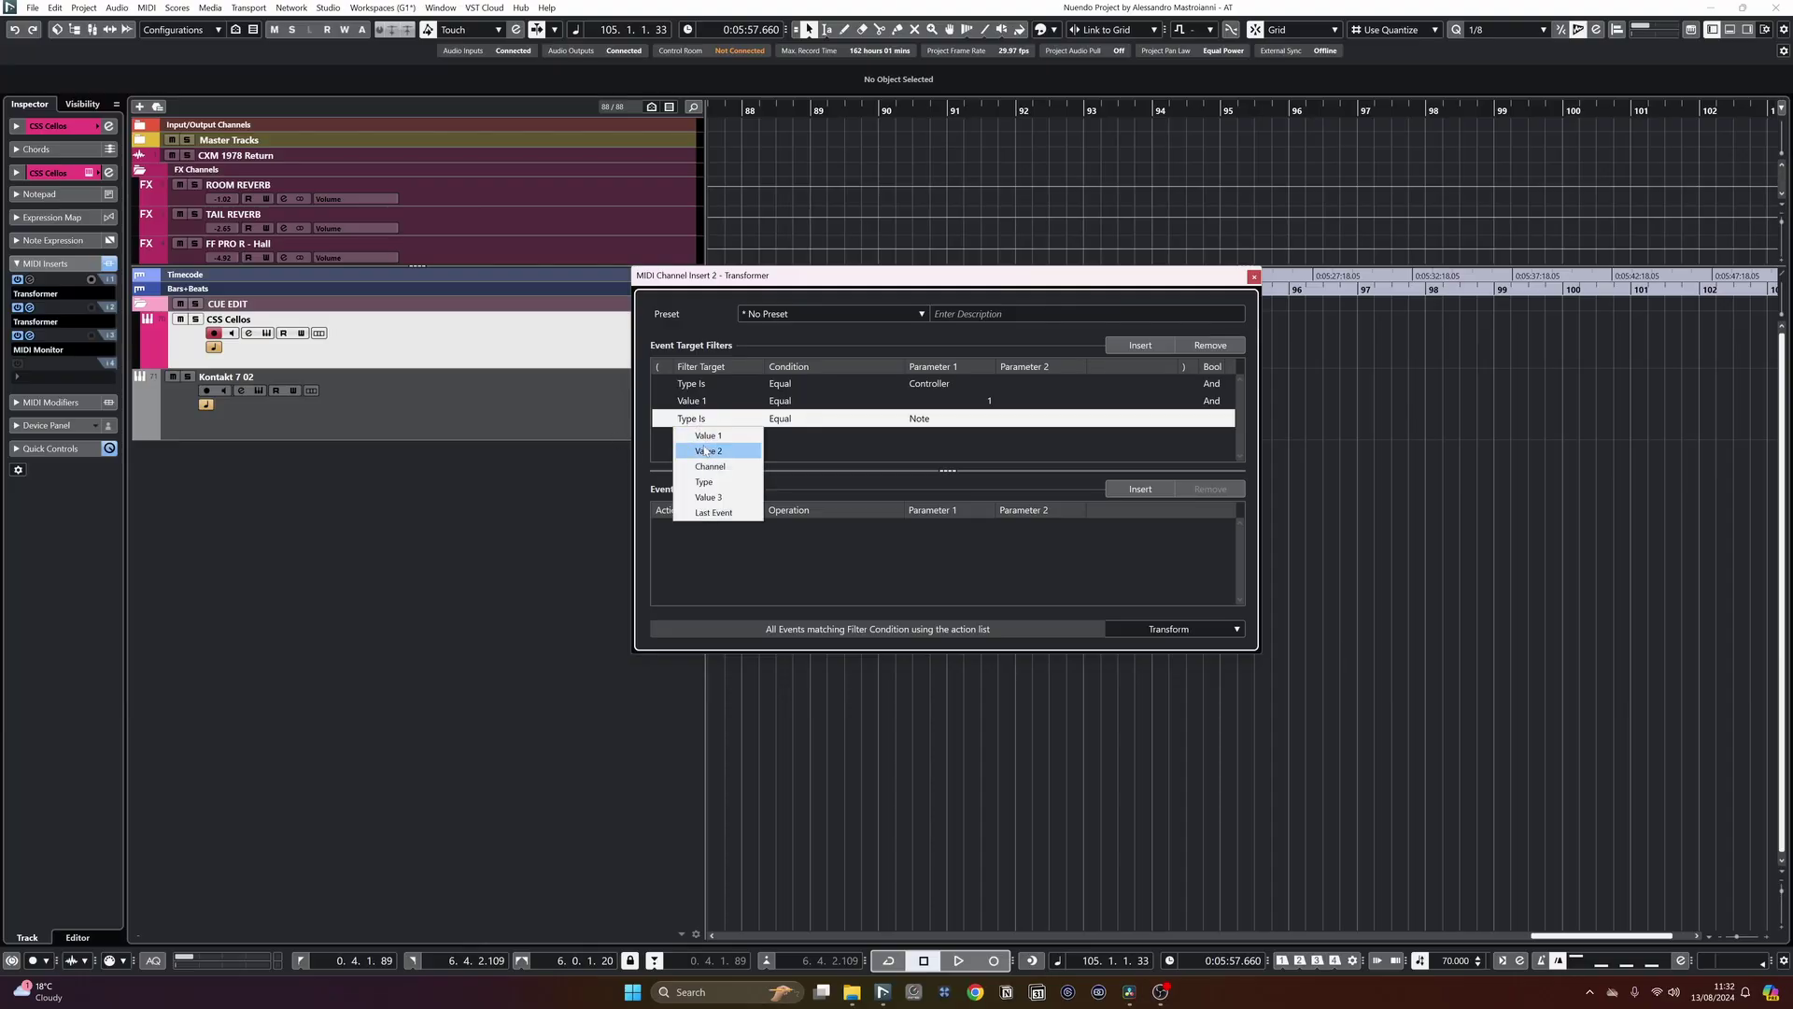
- Set the third filter condition to MIDI Controller Value Bigger than 50
left_click(706, 451)
left_click(780, 418)
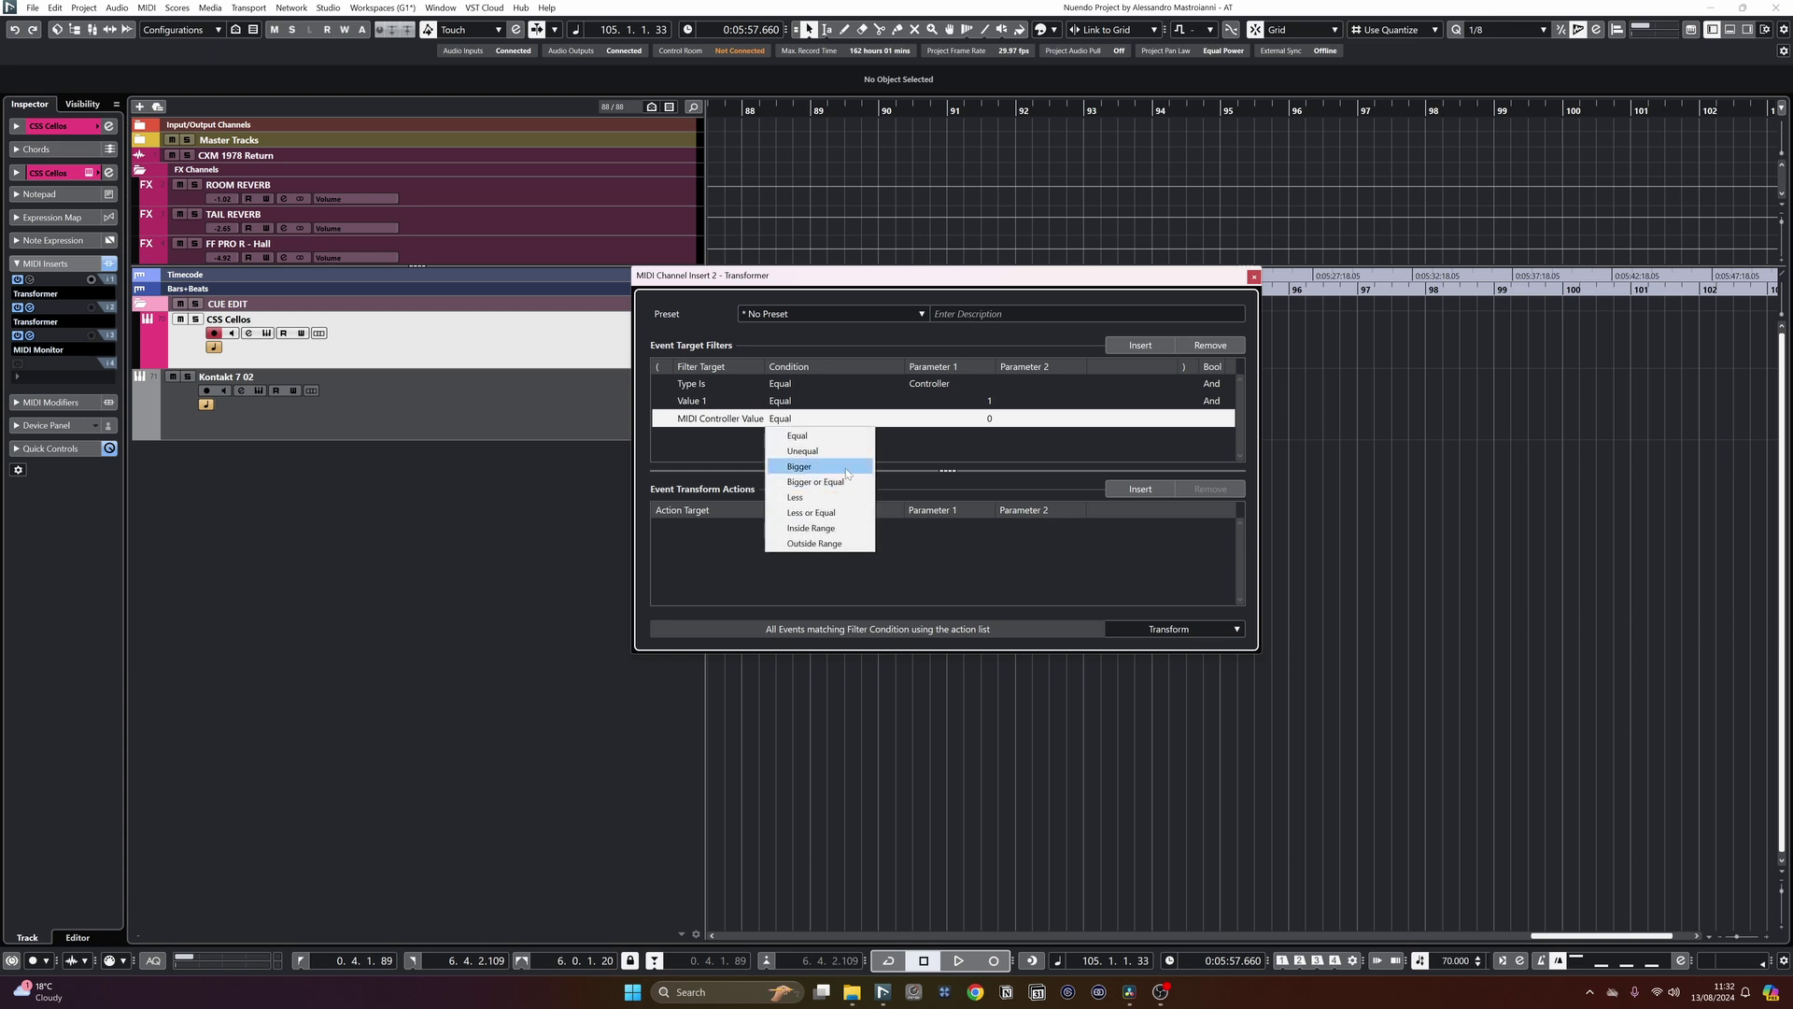
left_click(847, 467)
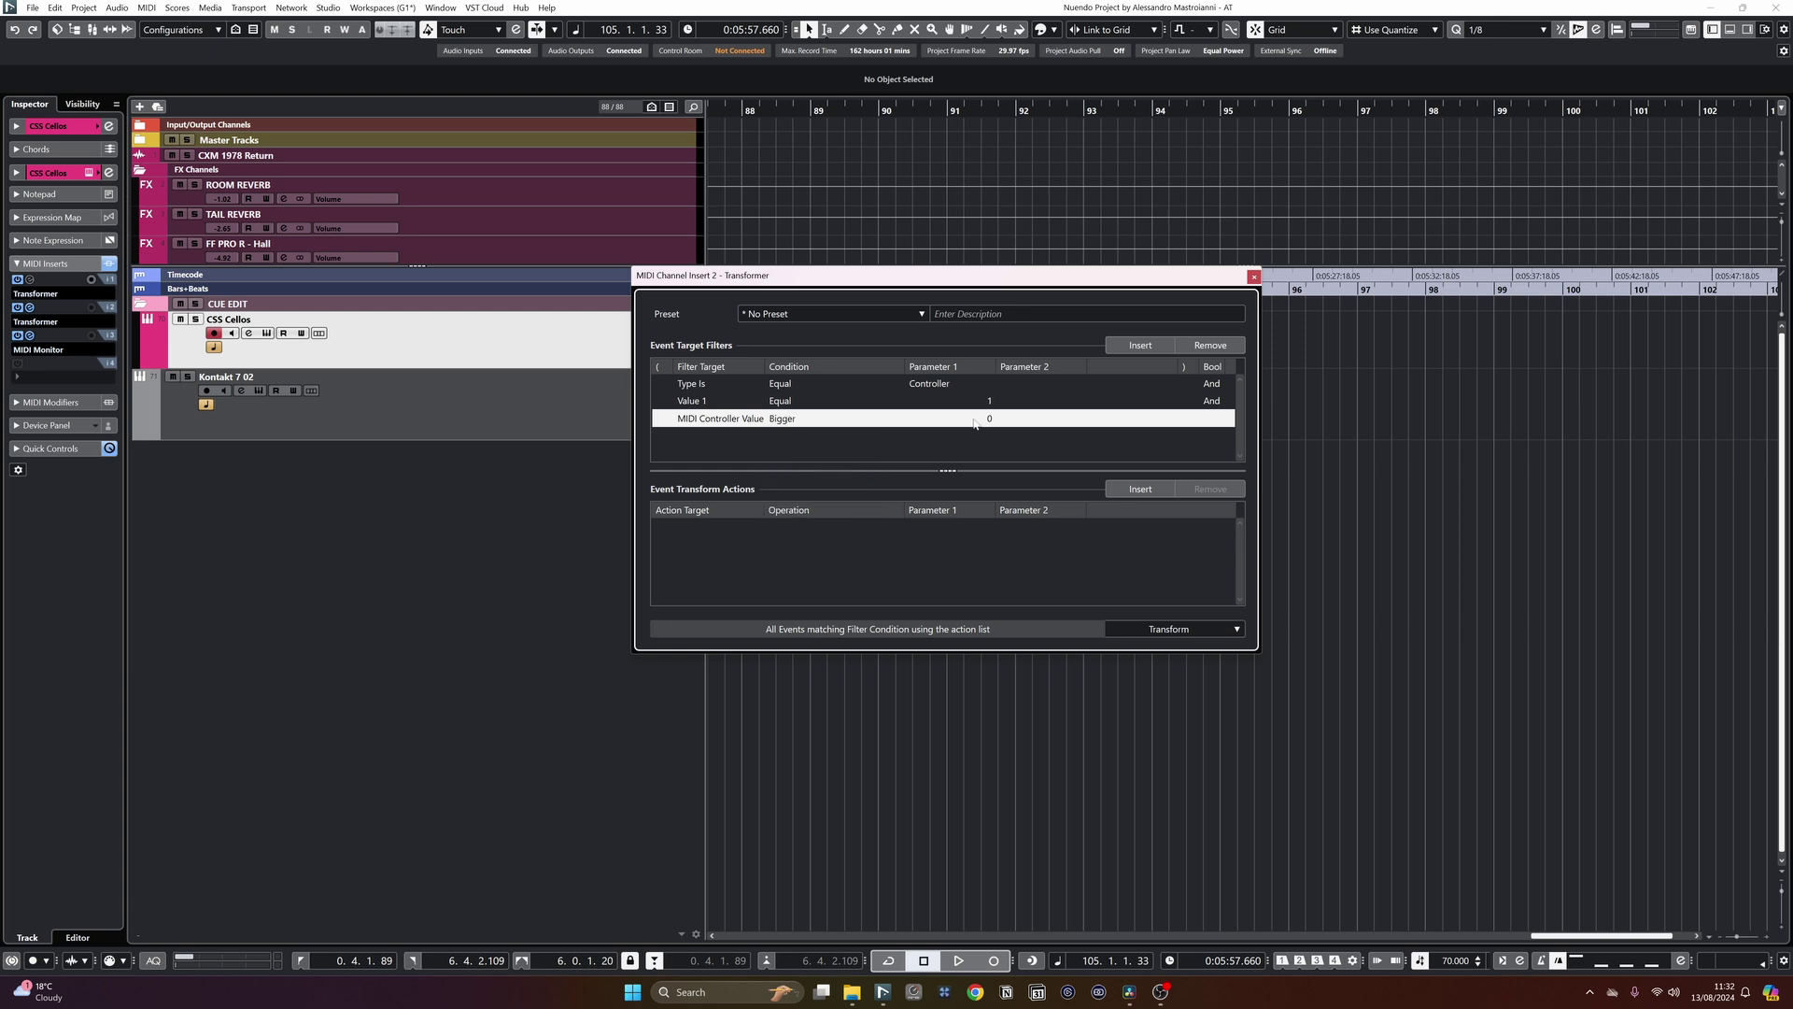
left_click(974, 420)
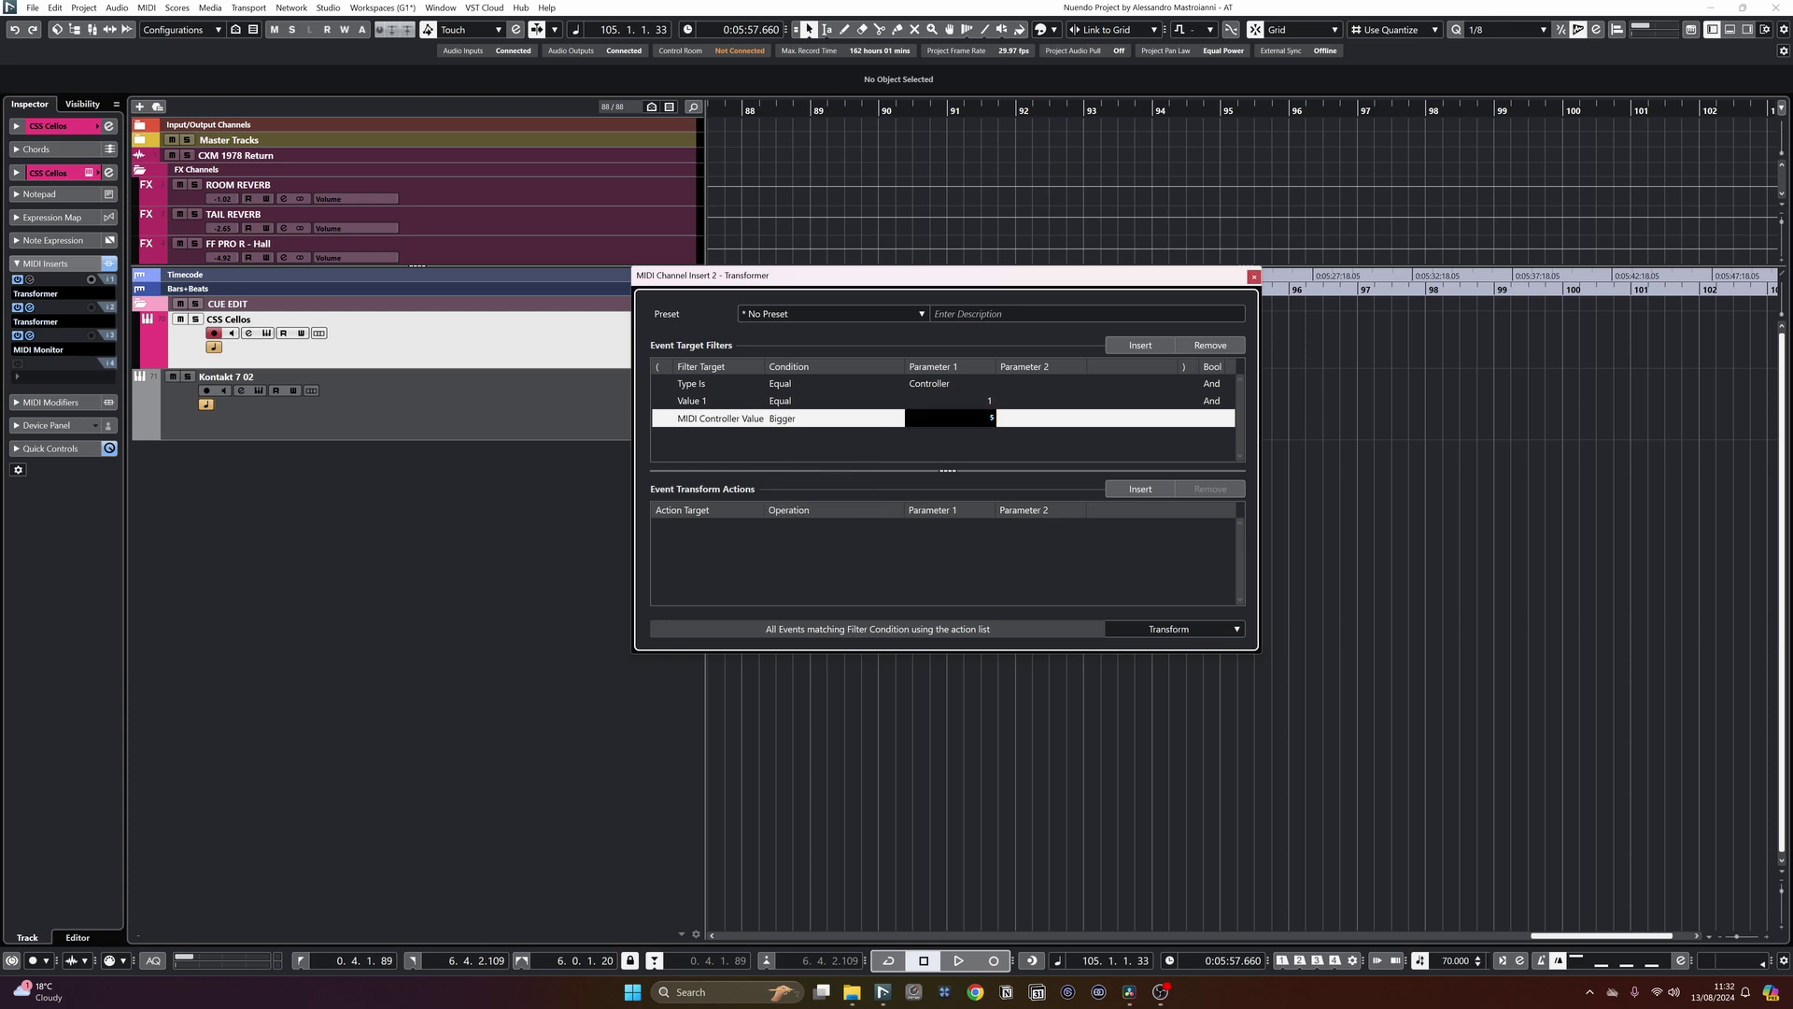
key("Return")
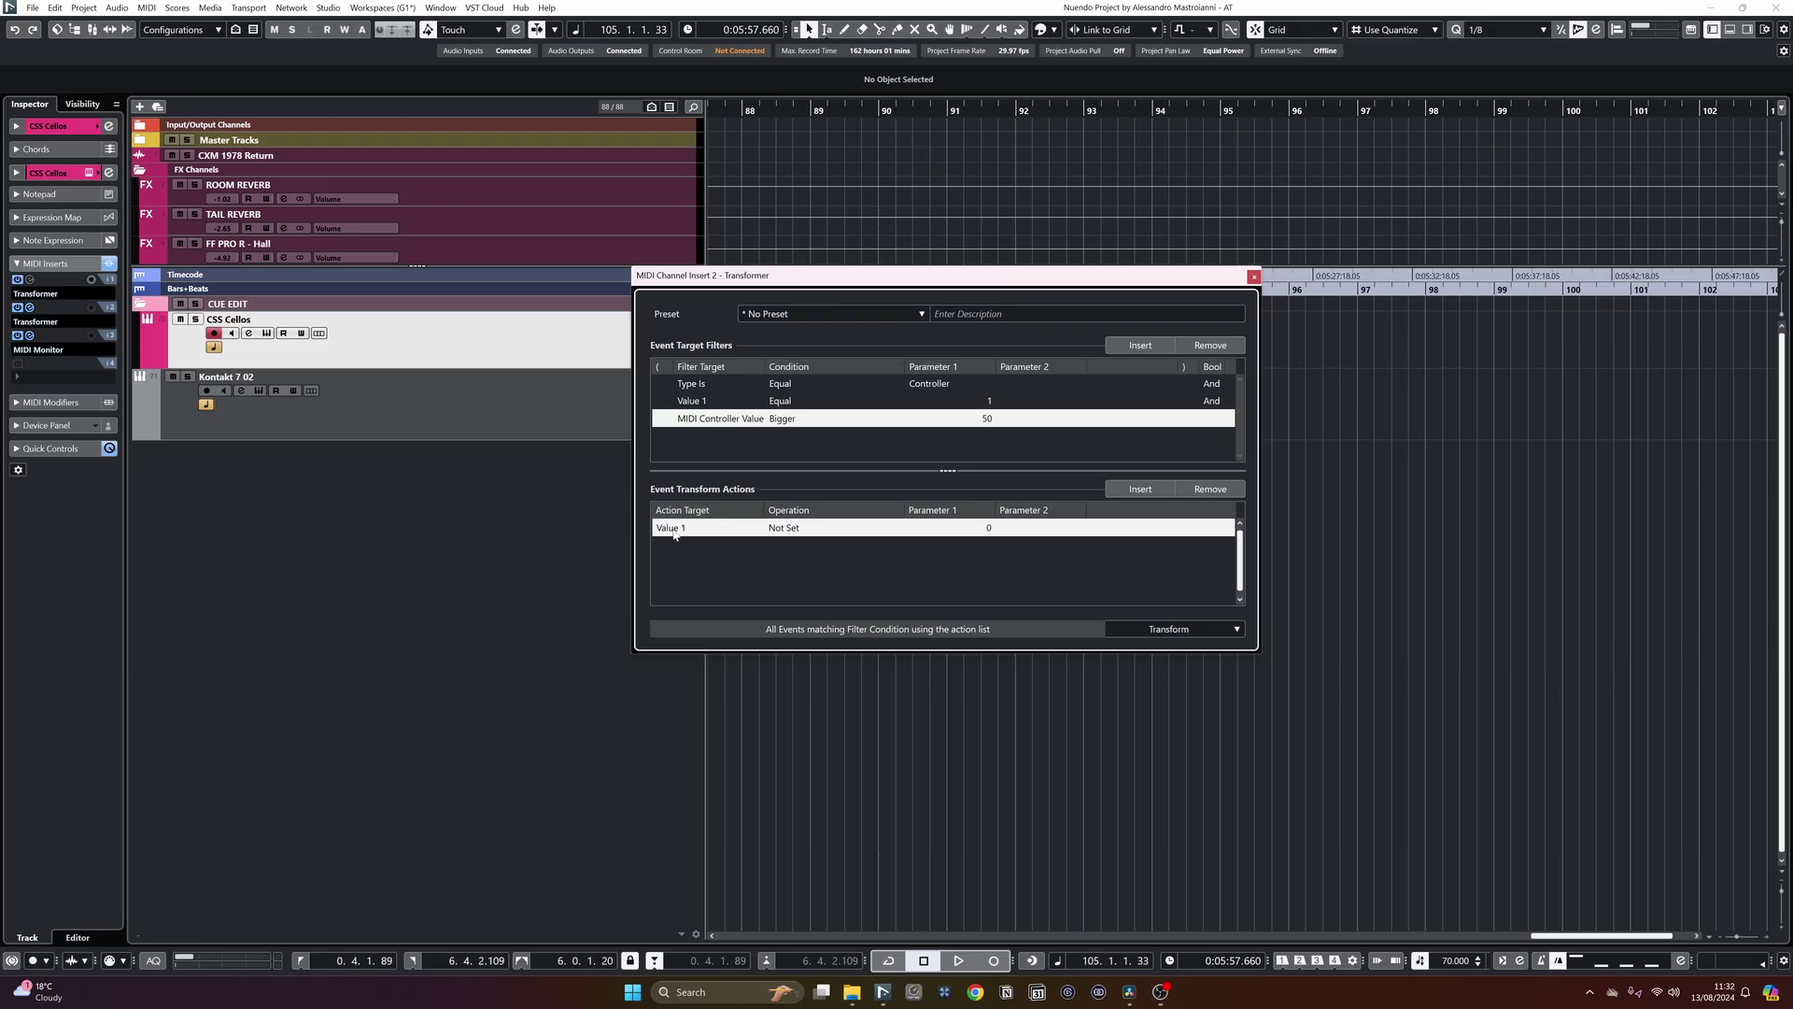
- Set the first transform action to Type Set to Fixed Value Controller
left_click(673, 528)
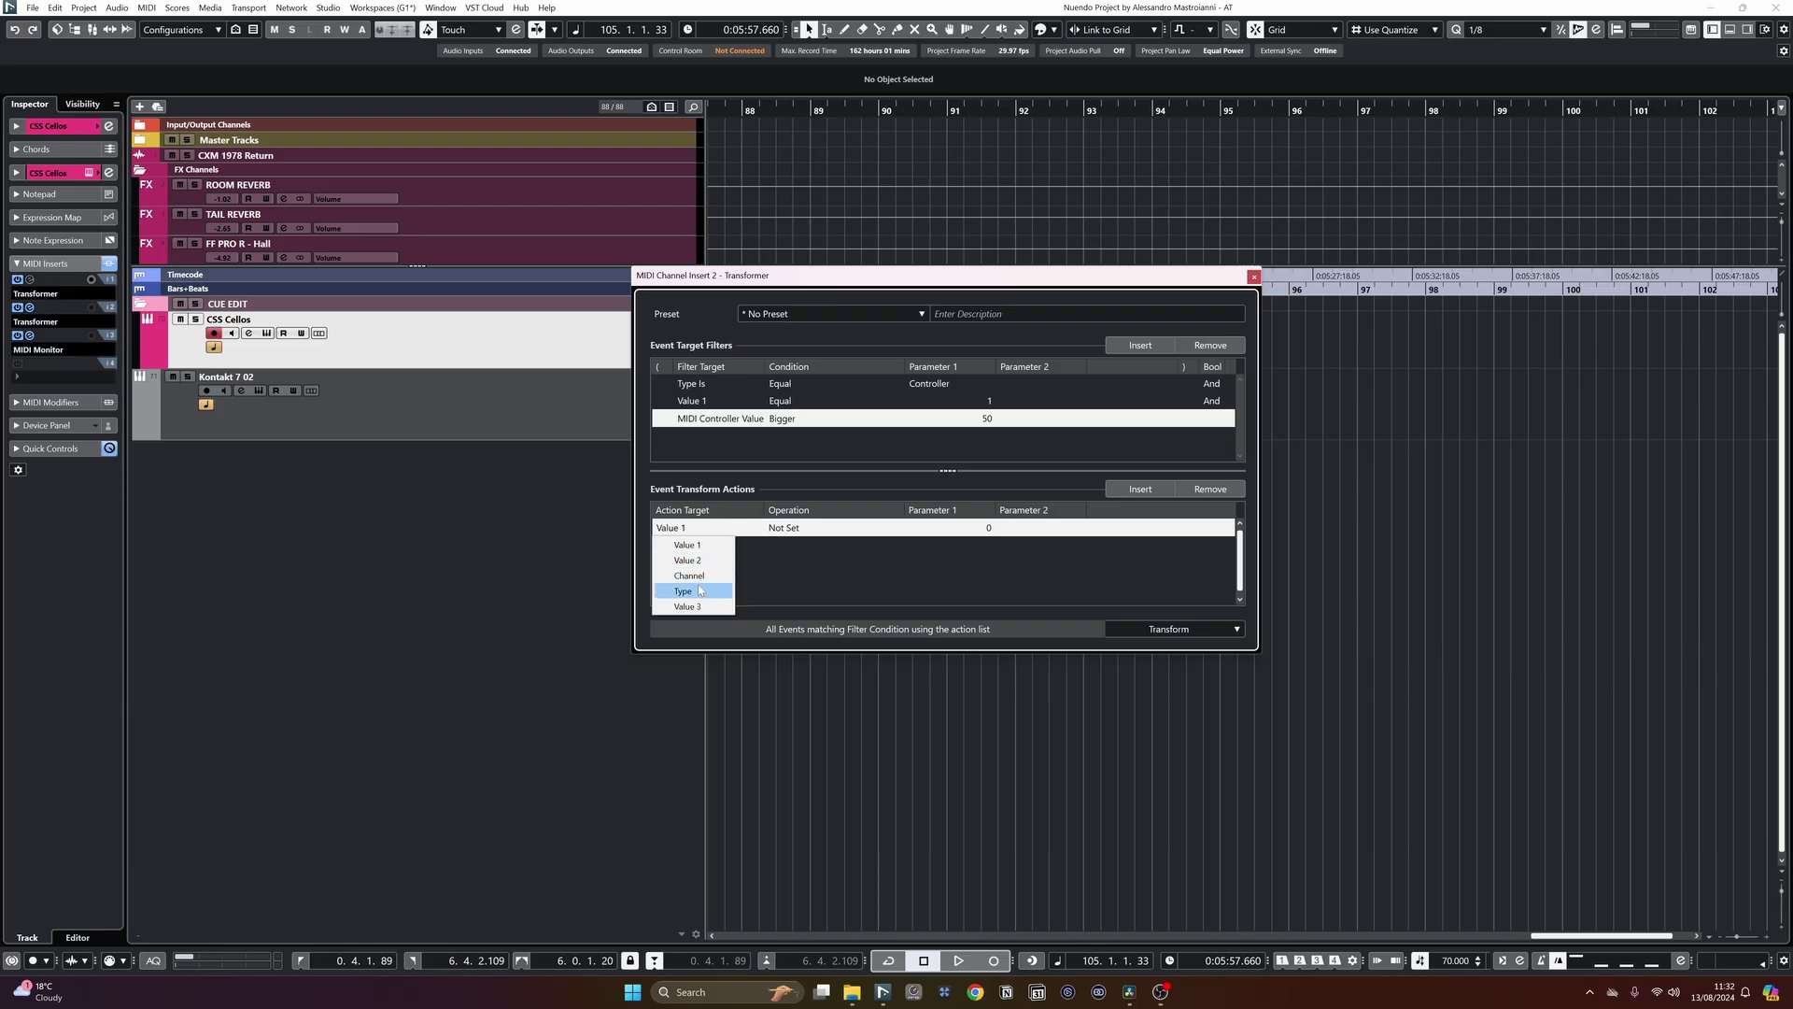
left_click(700, 592)
left_click(826, 532)
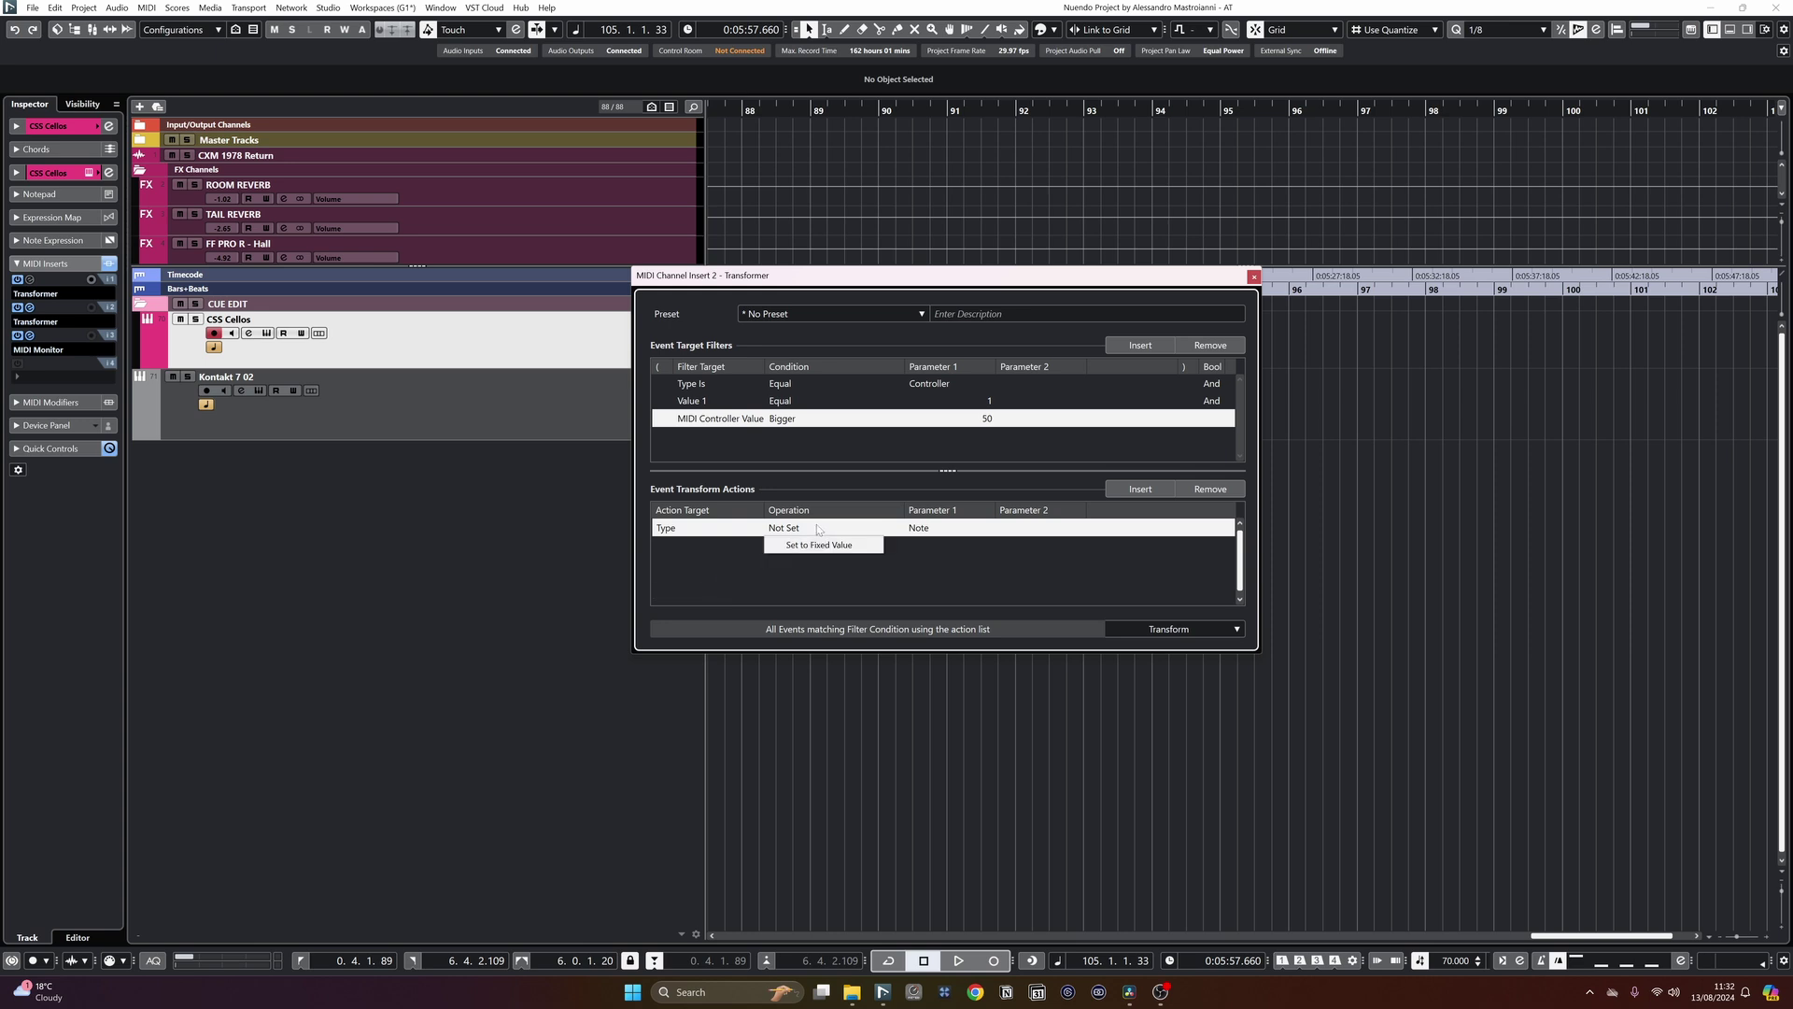
left_click(822, 546)
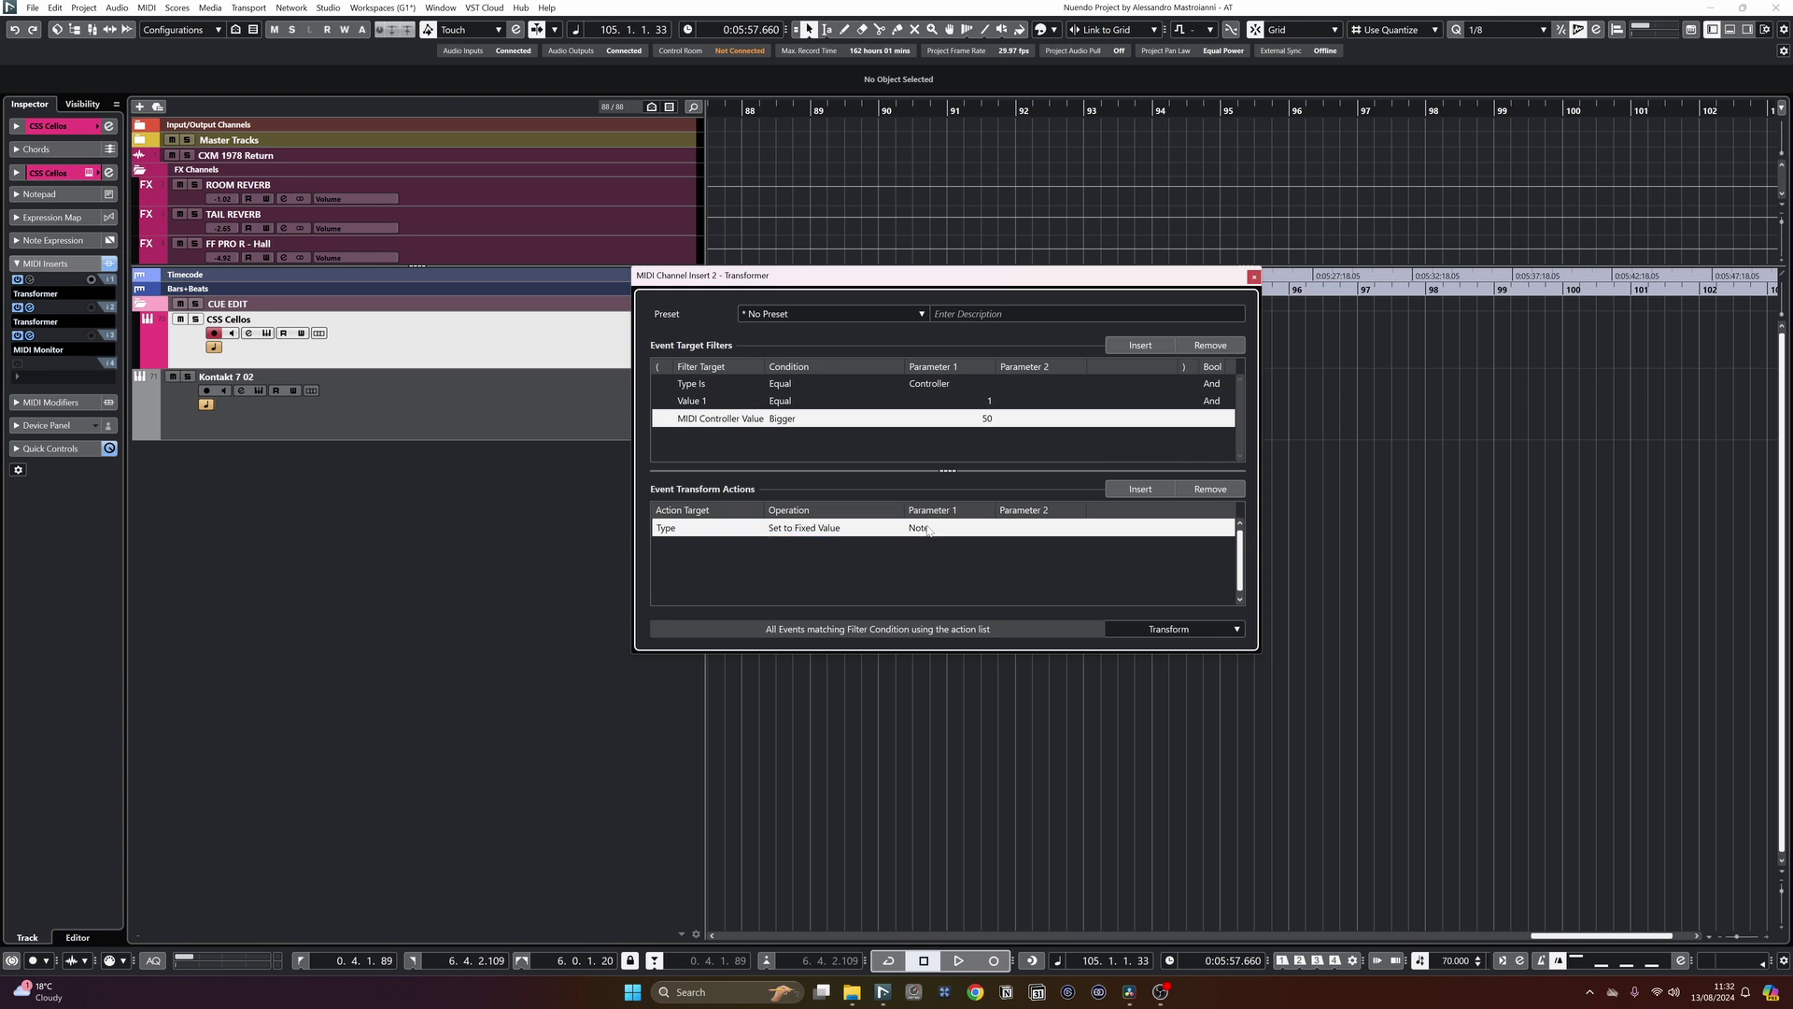
left_click(928, 529)
left_click(995, 577)
- Add a second action setting Value 1 to fixed value CC 2 (Breath)
left_click(671, 546)
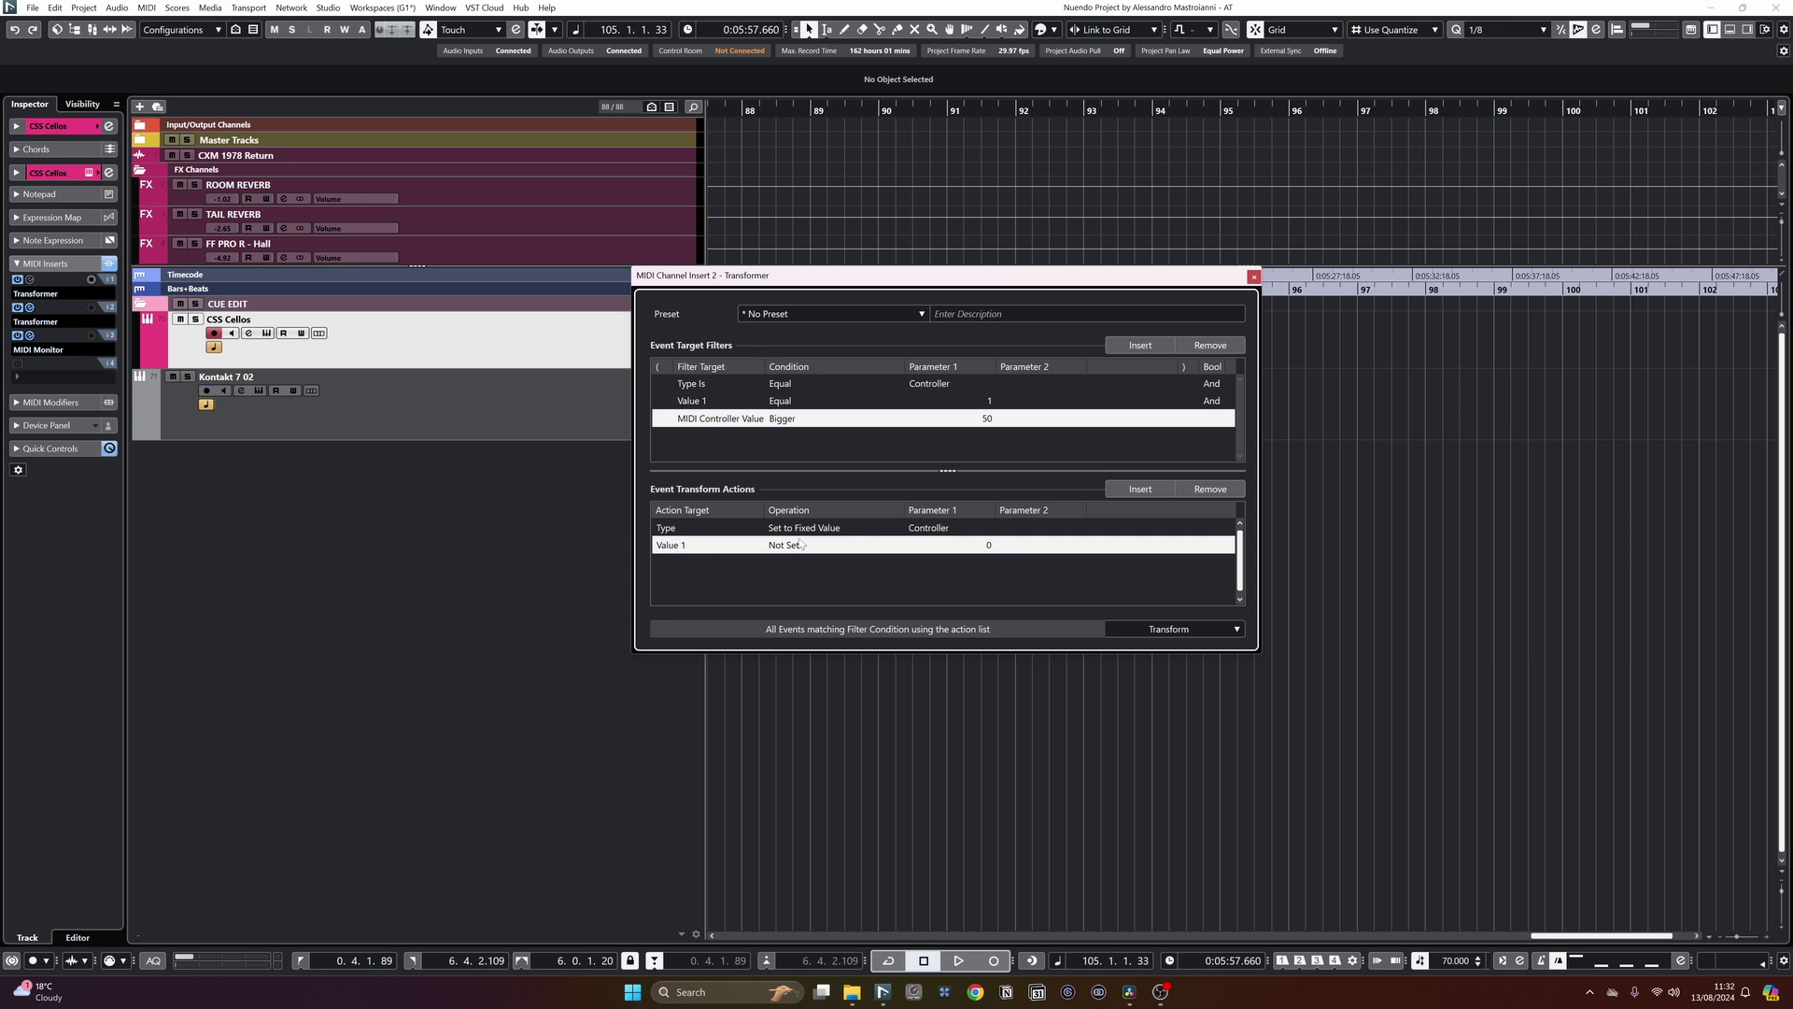
left_click(800, 544)
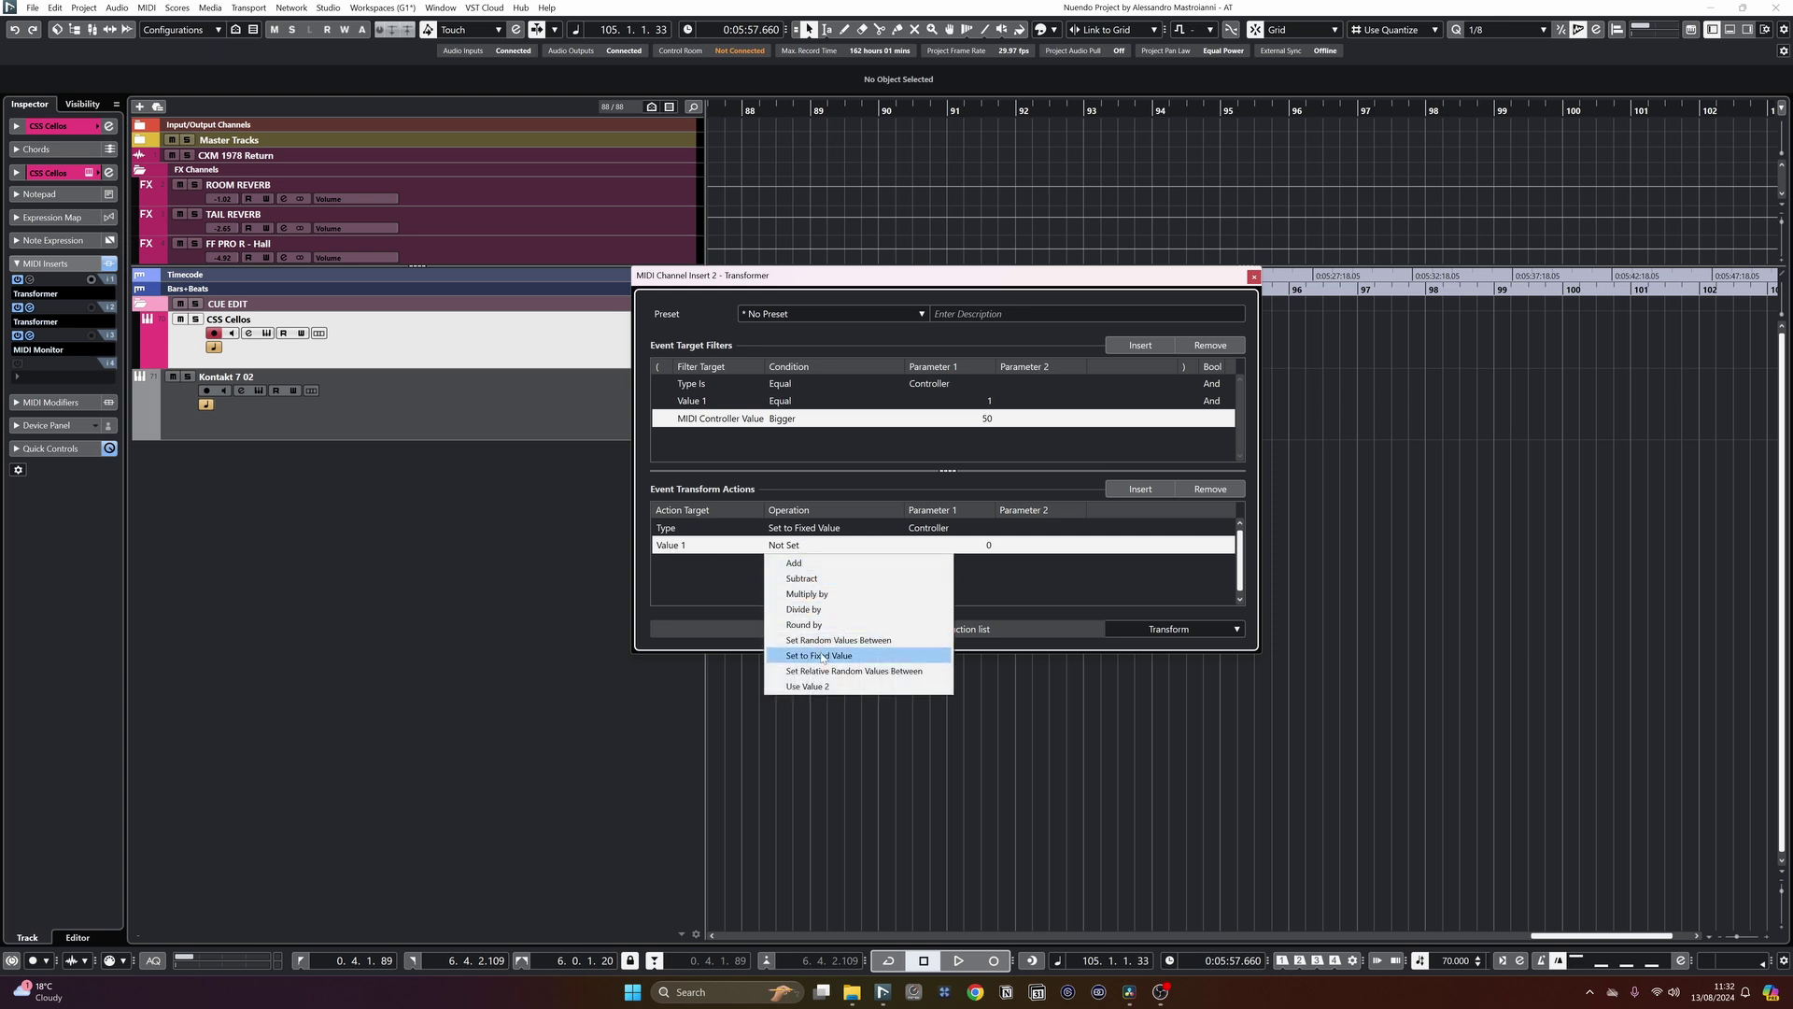
left_click(822, 655)
left_click(947, 544)
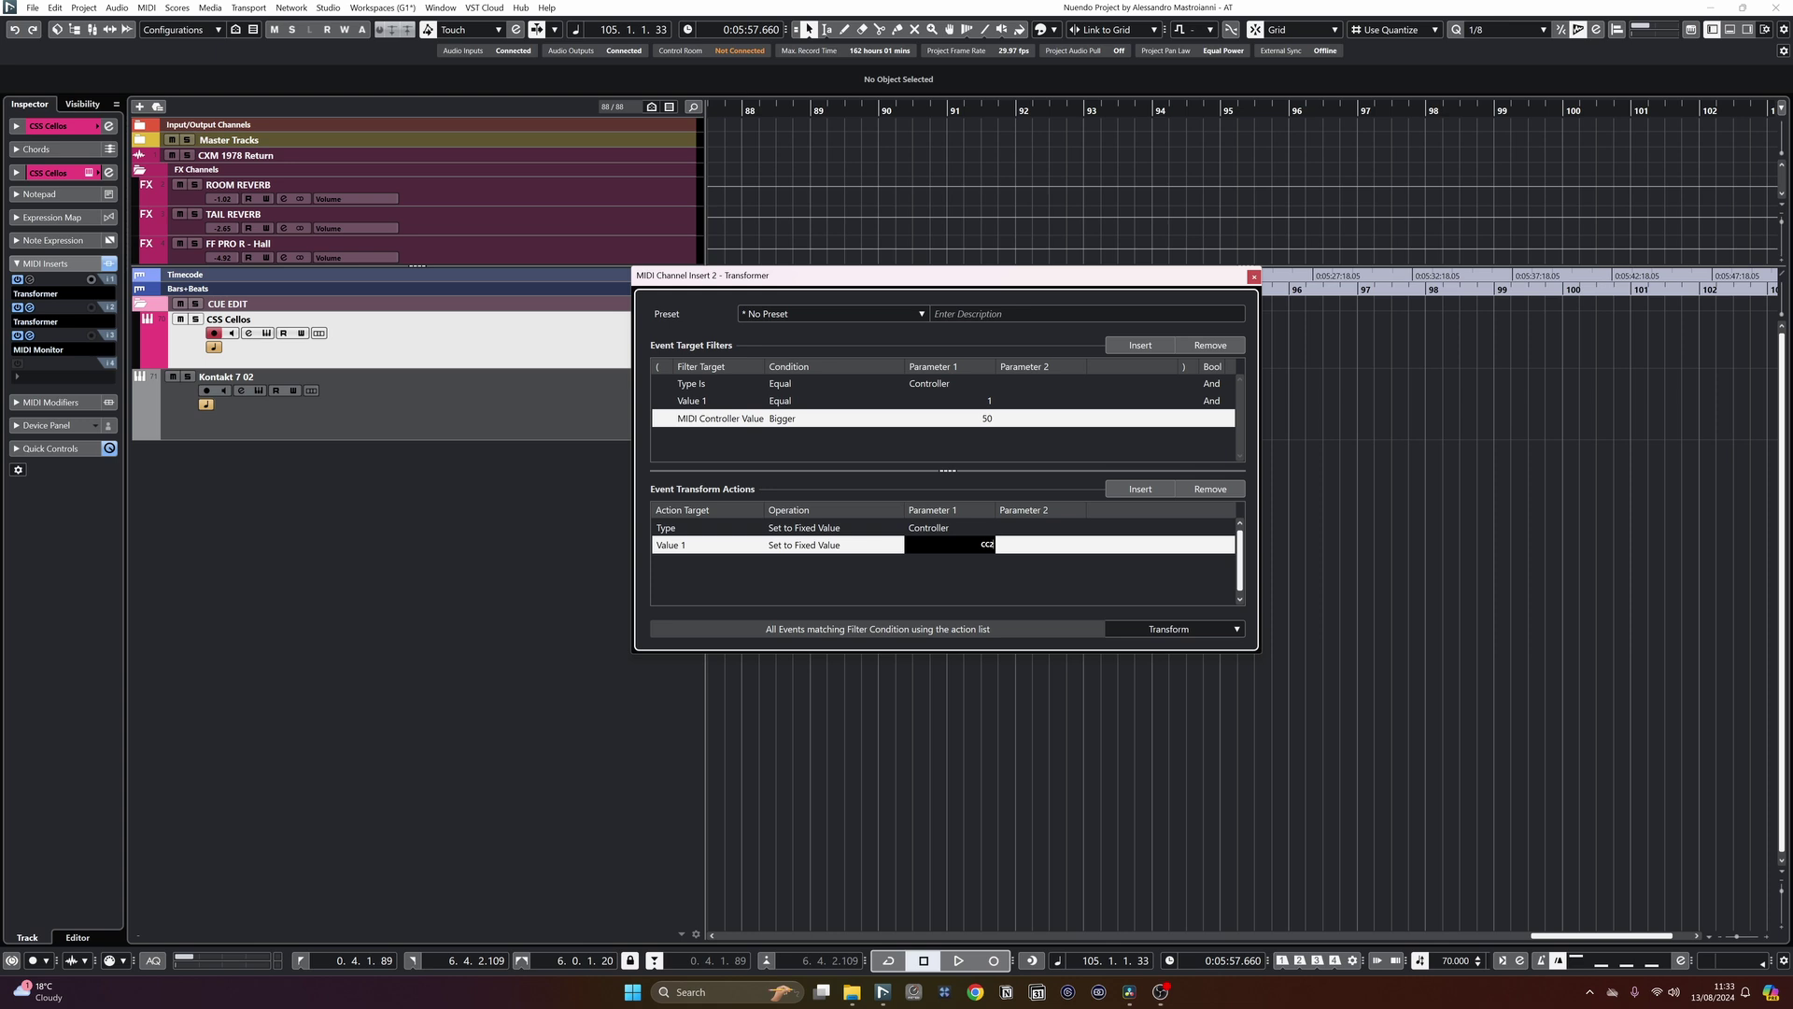
key("Return")
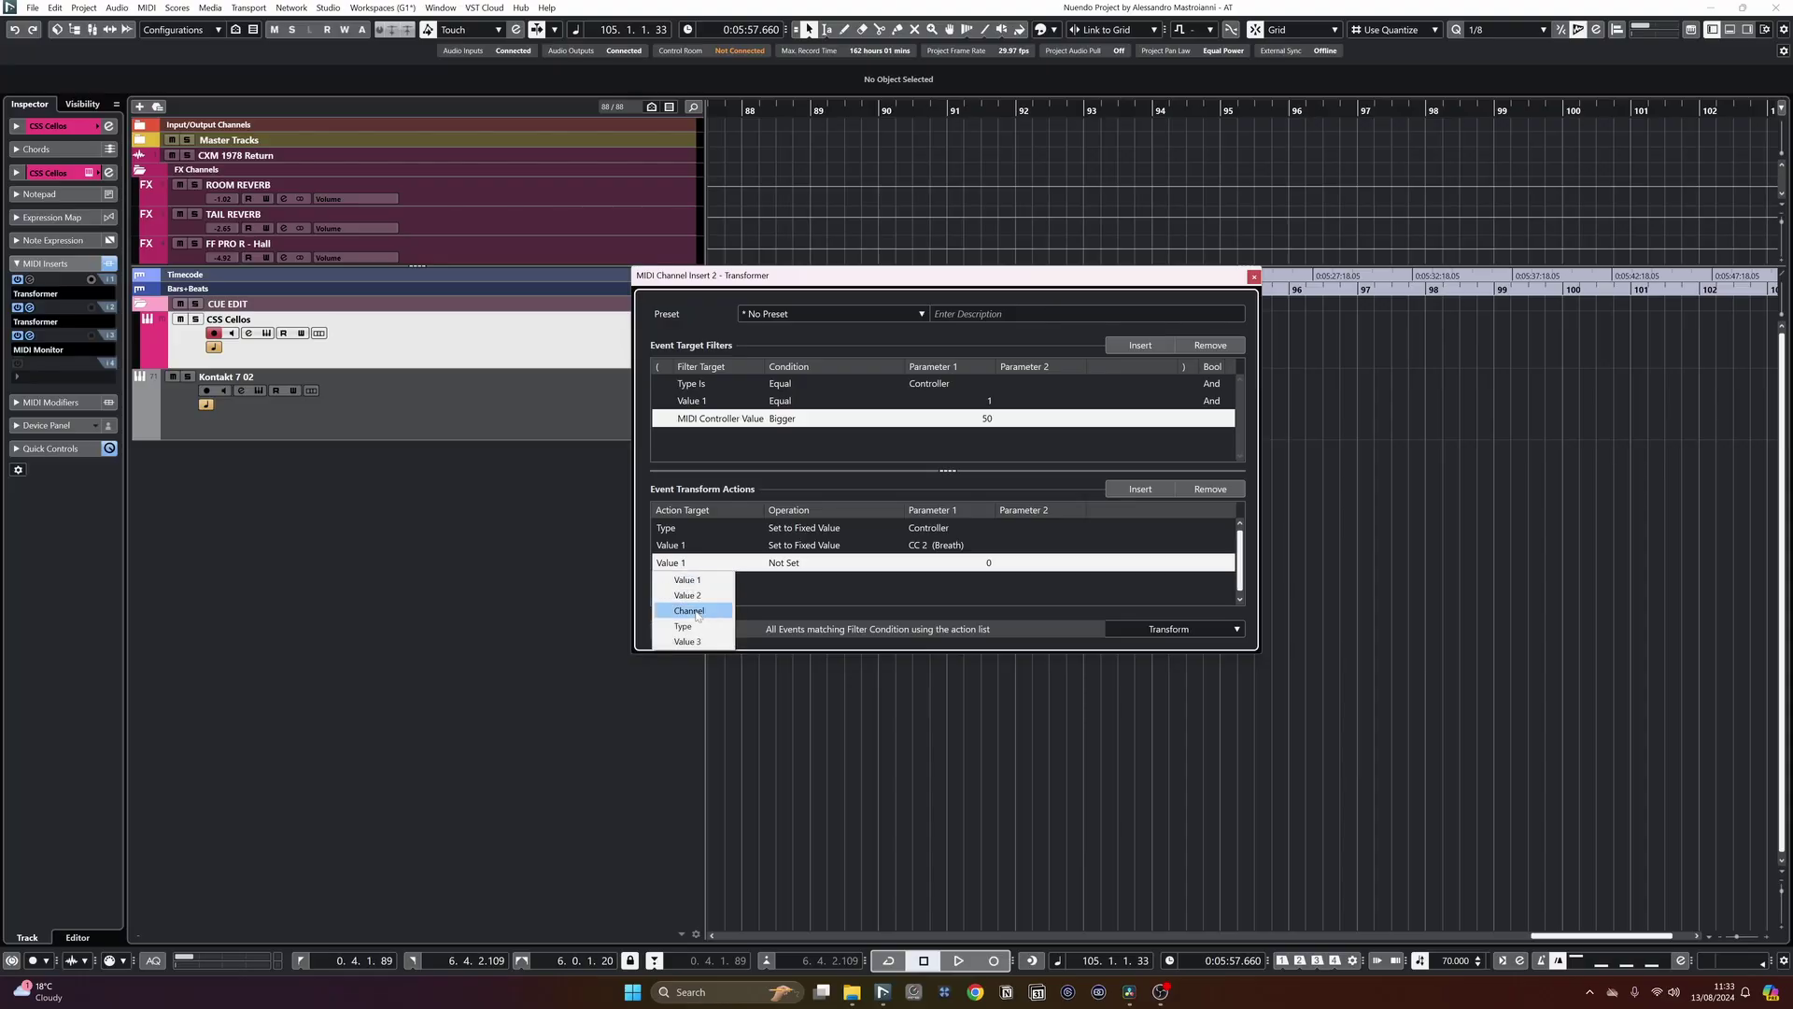
- Multiply Value 2 by 0.8 and switch the Transformer function to Insert
left_click(692, 595)
left_click(792, 564)
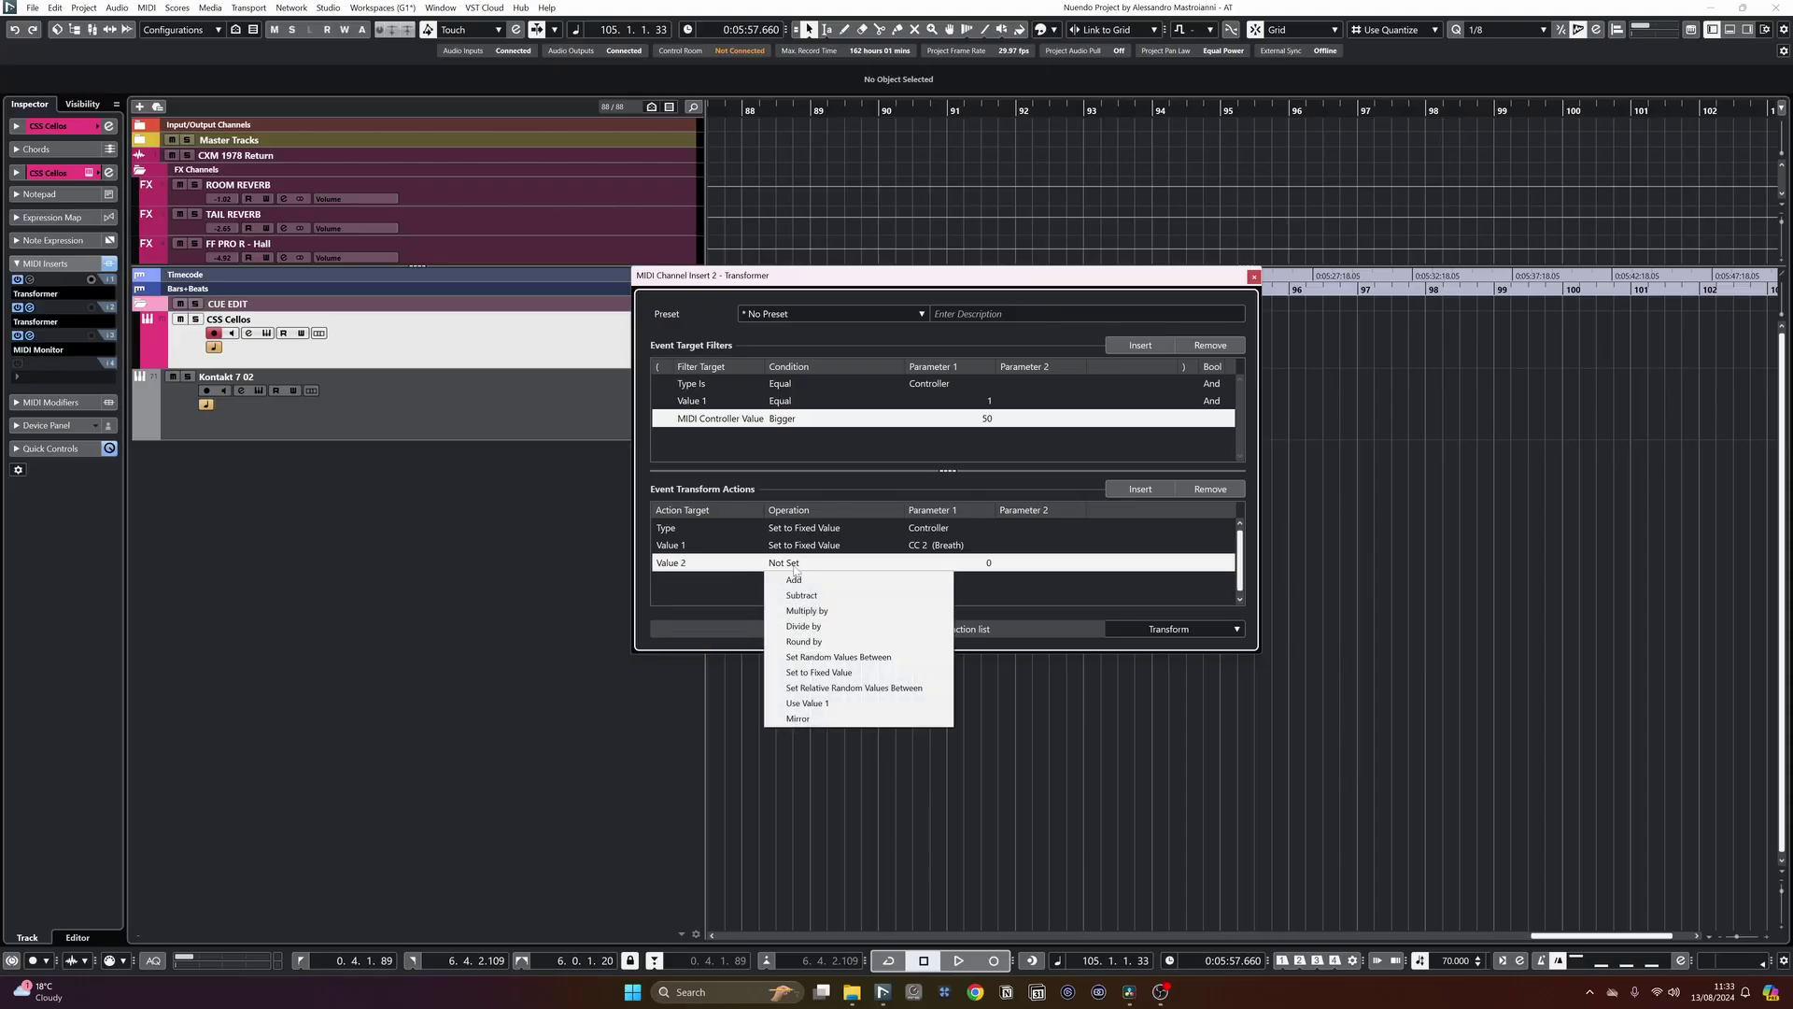
left_click(811, 611)
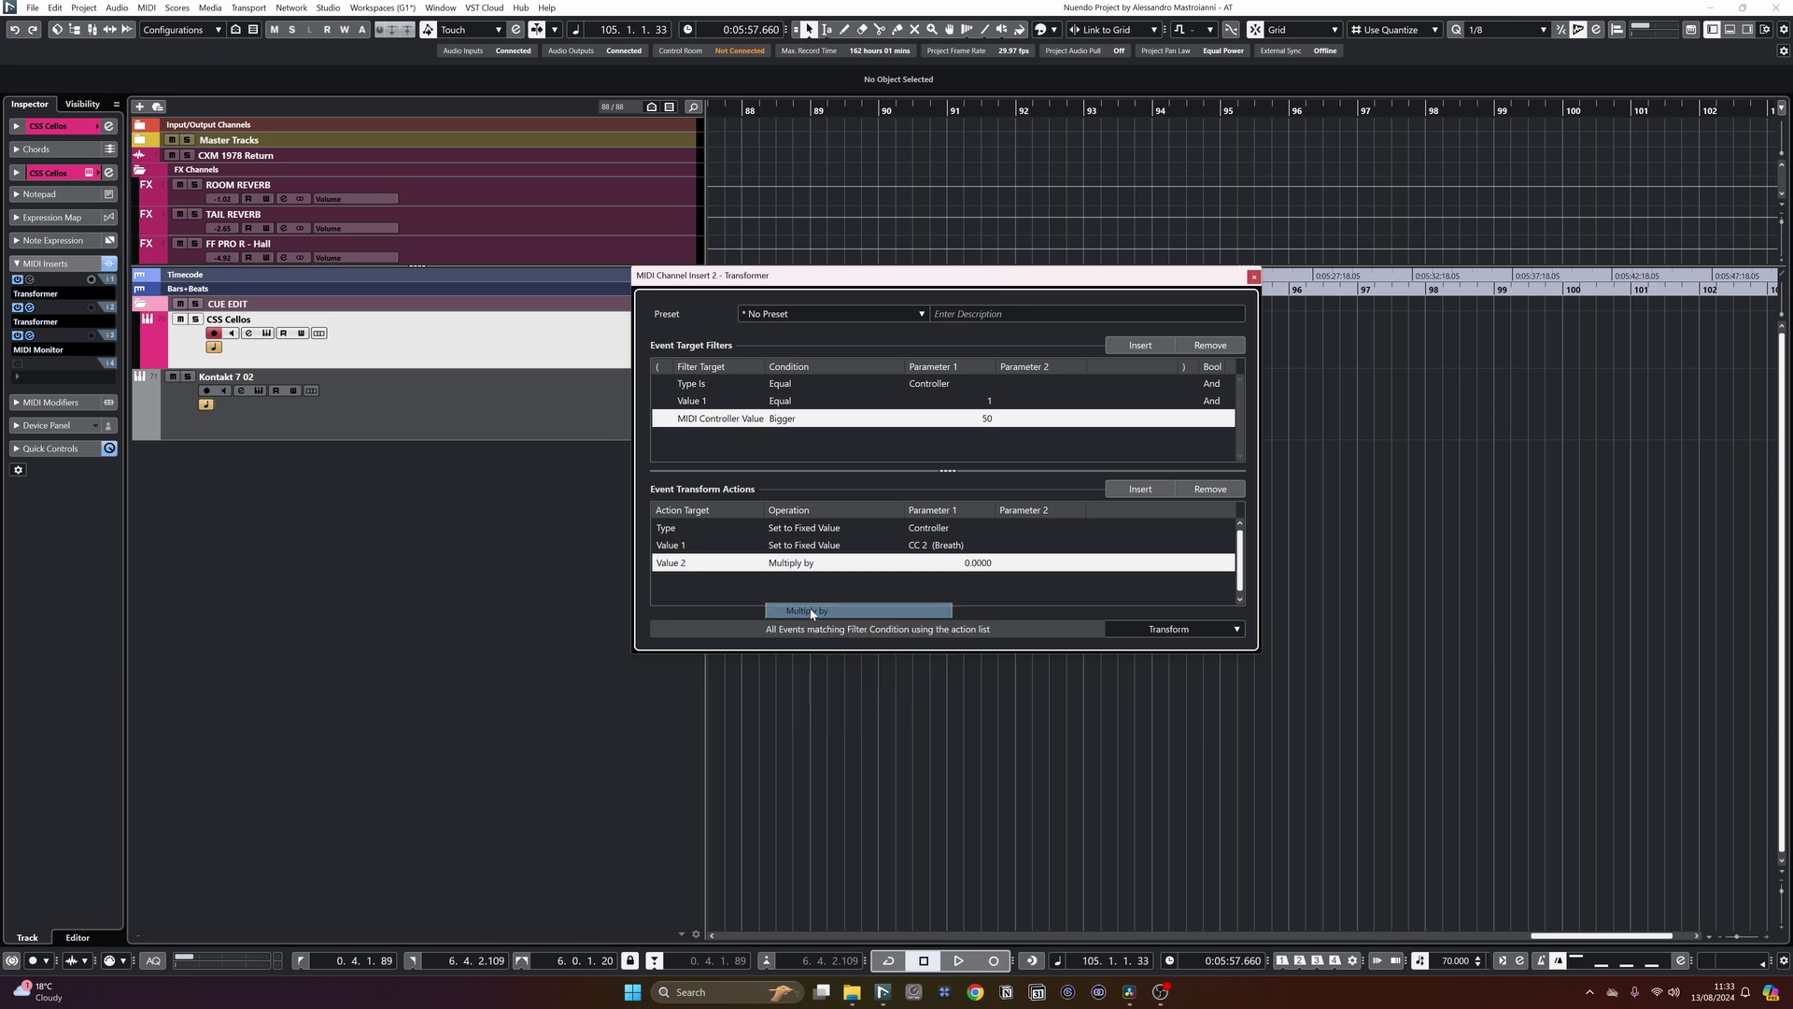
left_click(950, 561)
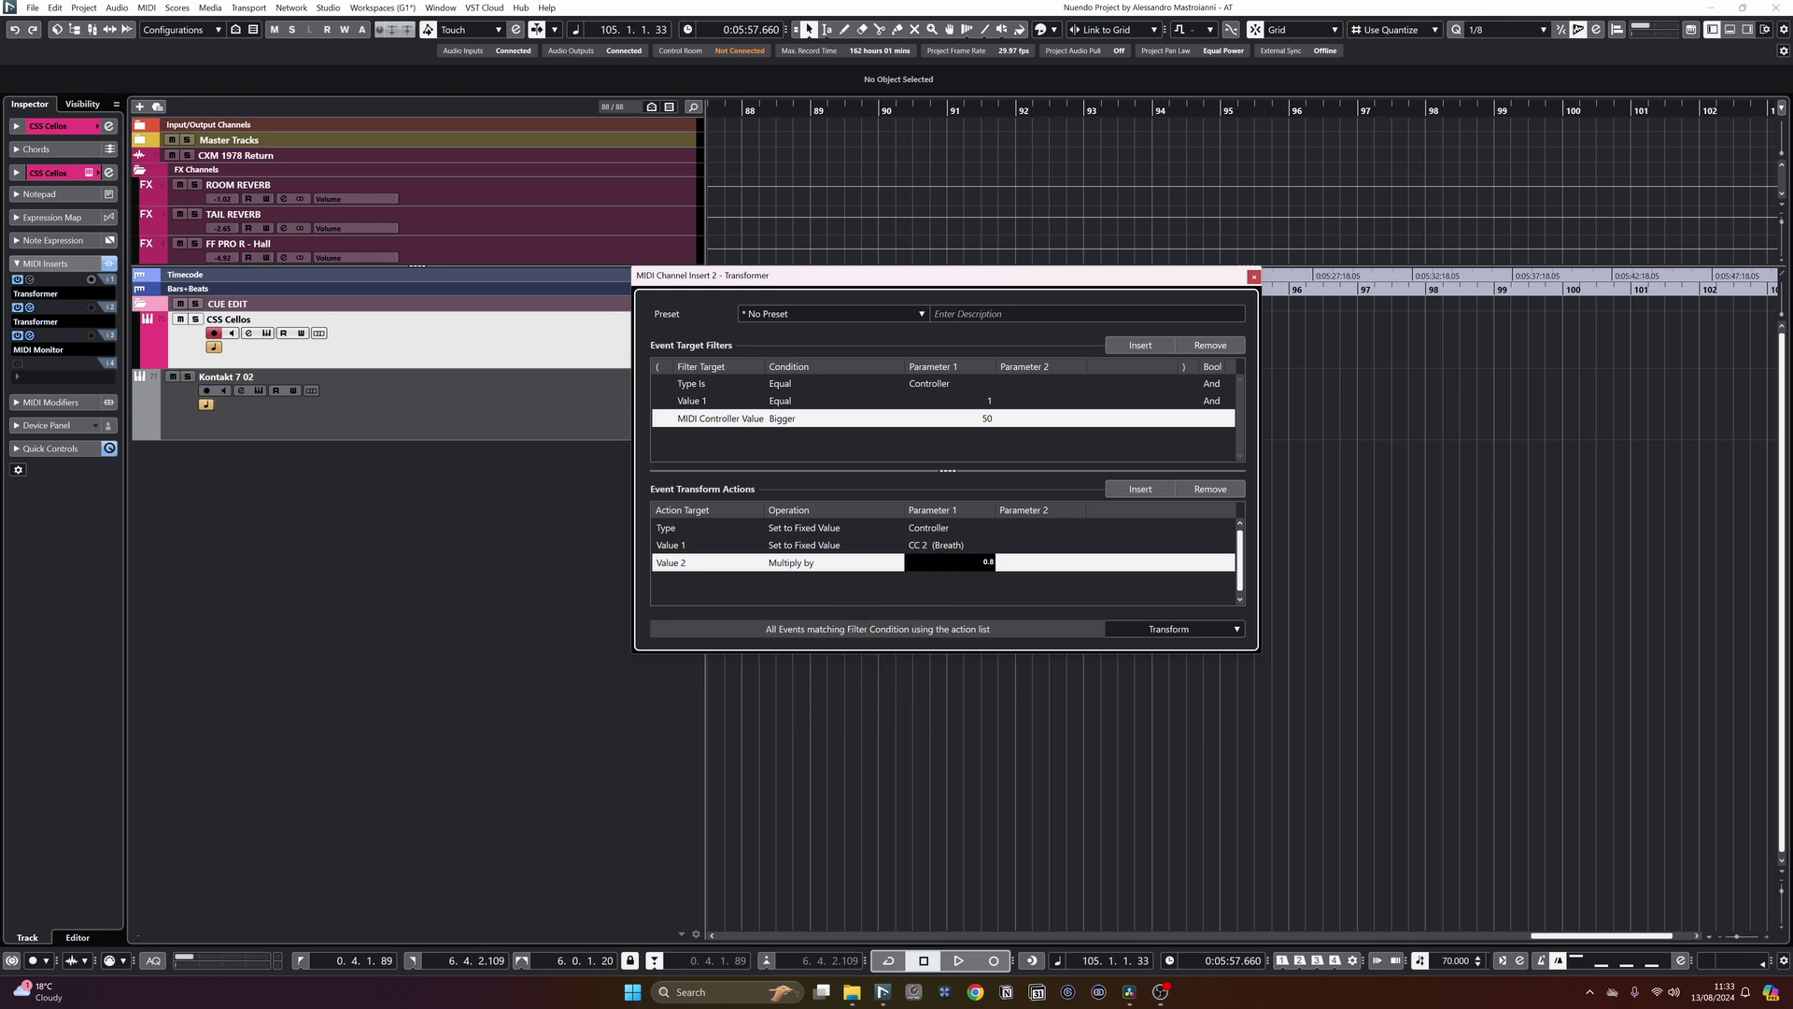
type("0.8")
key("Return")
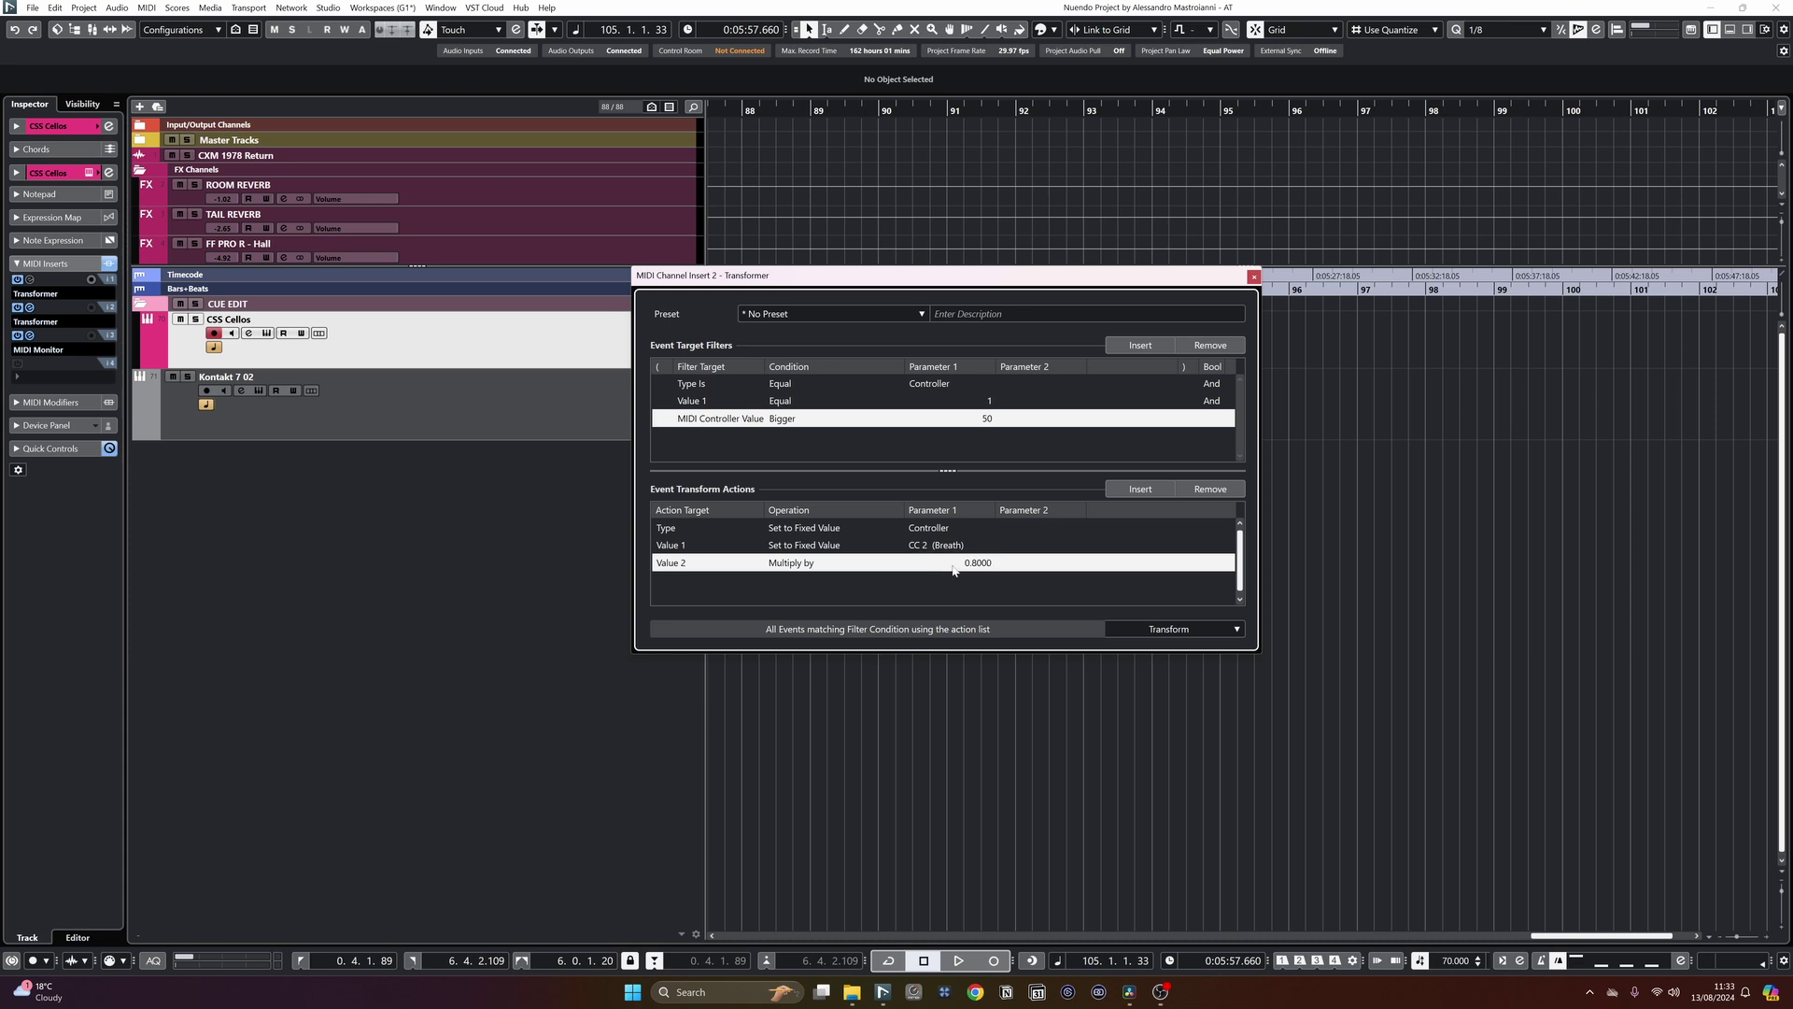
left_click(1172, 630)
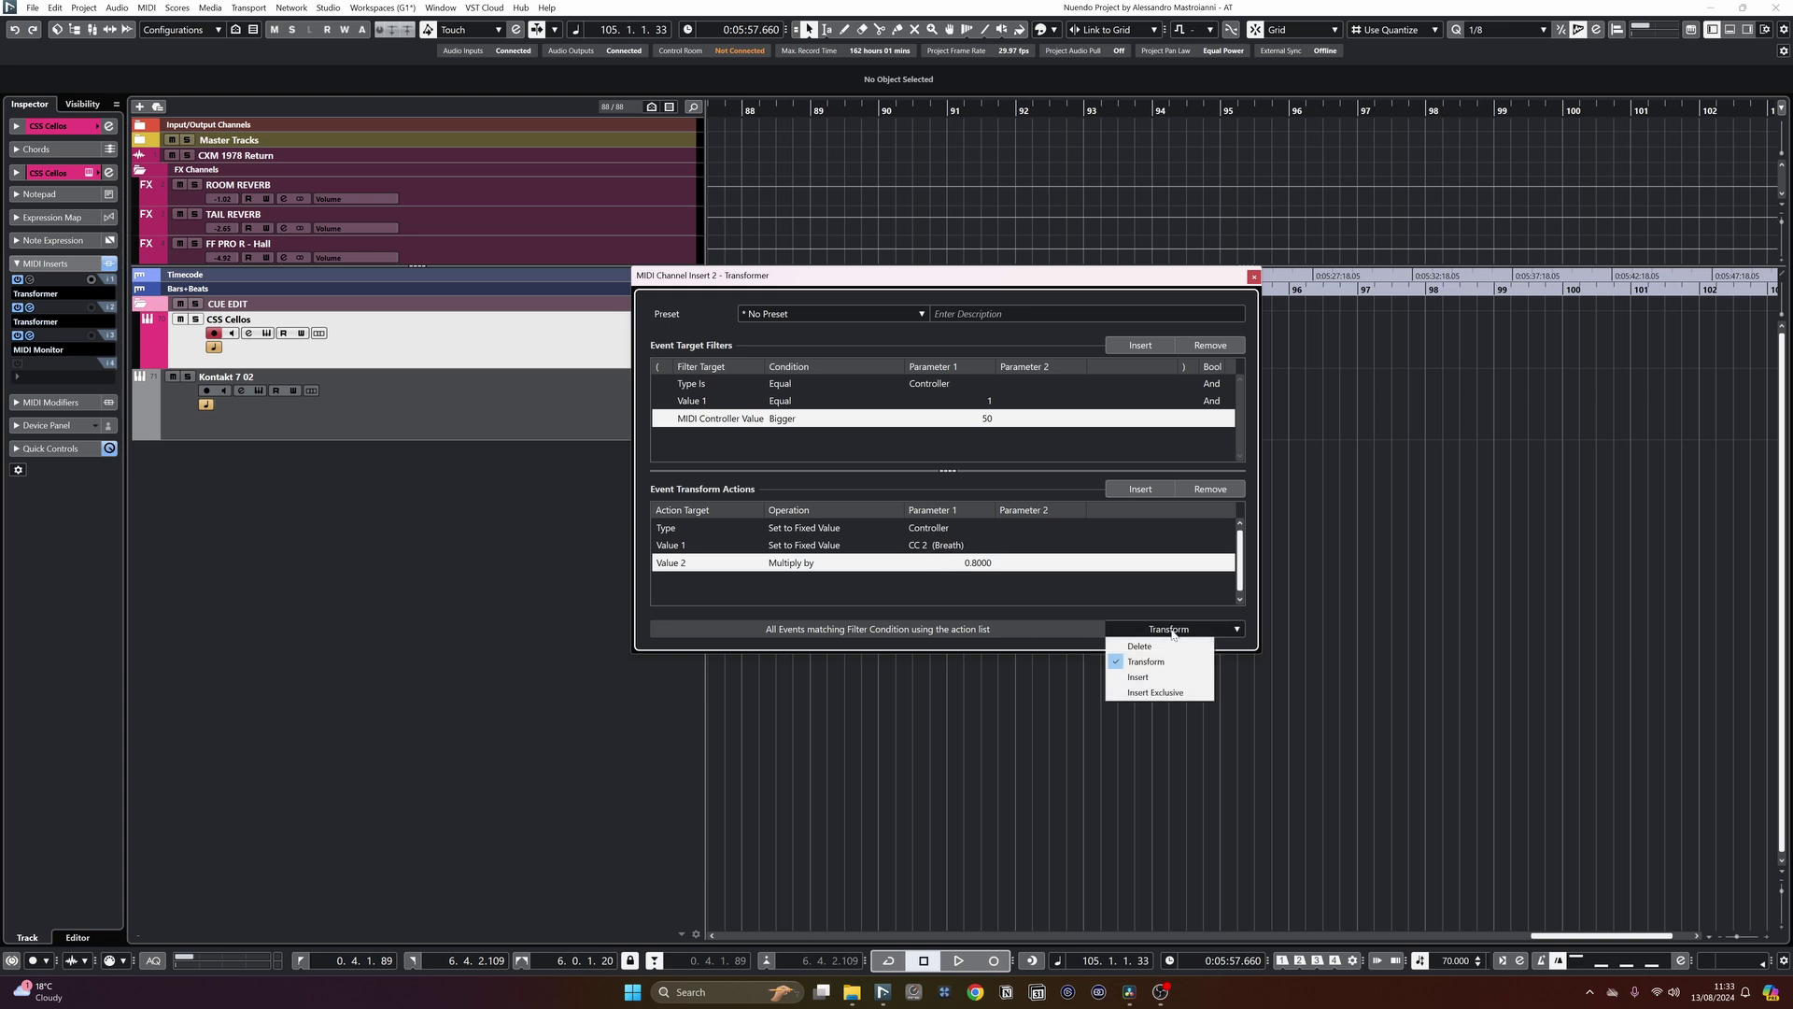
left_click(1140, 678)
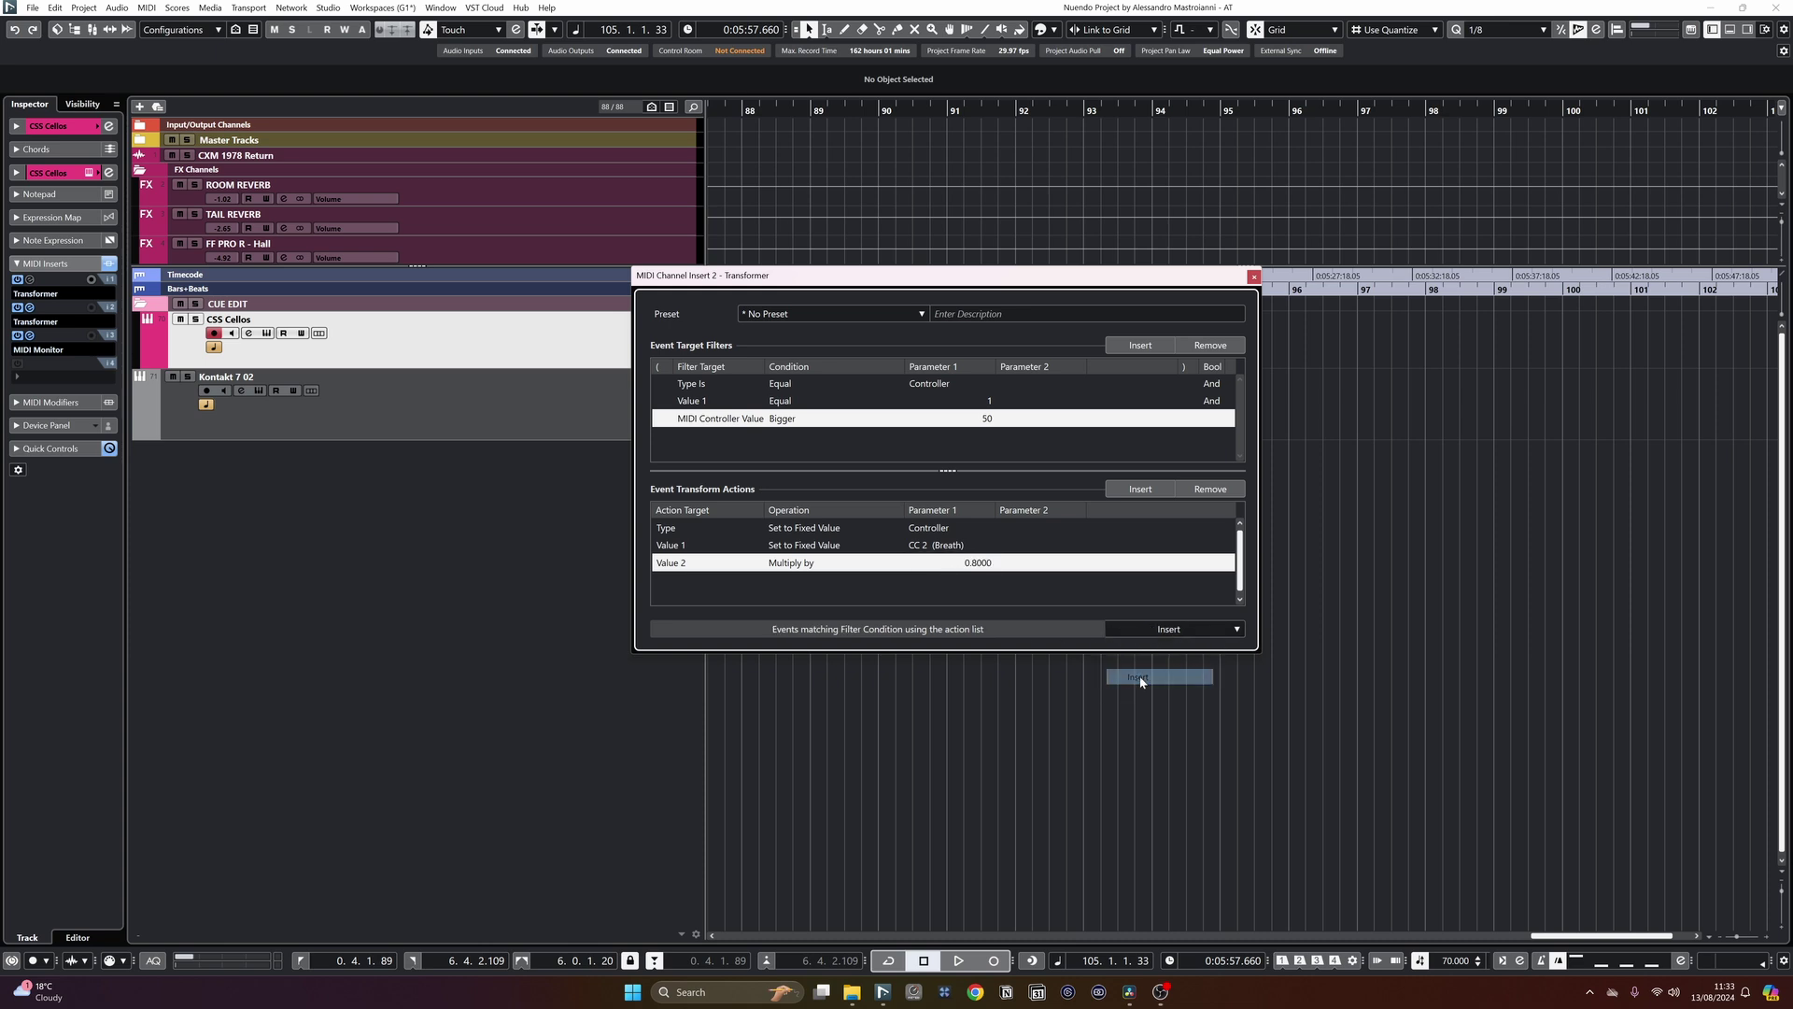